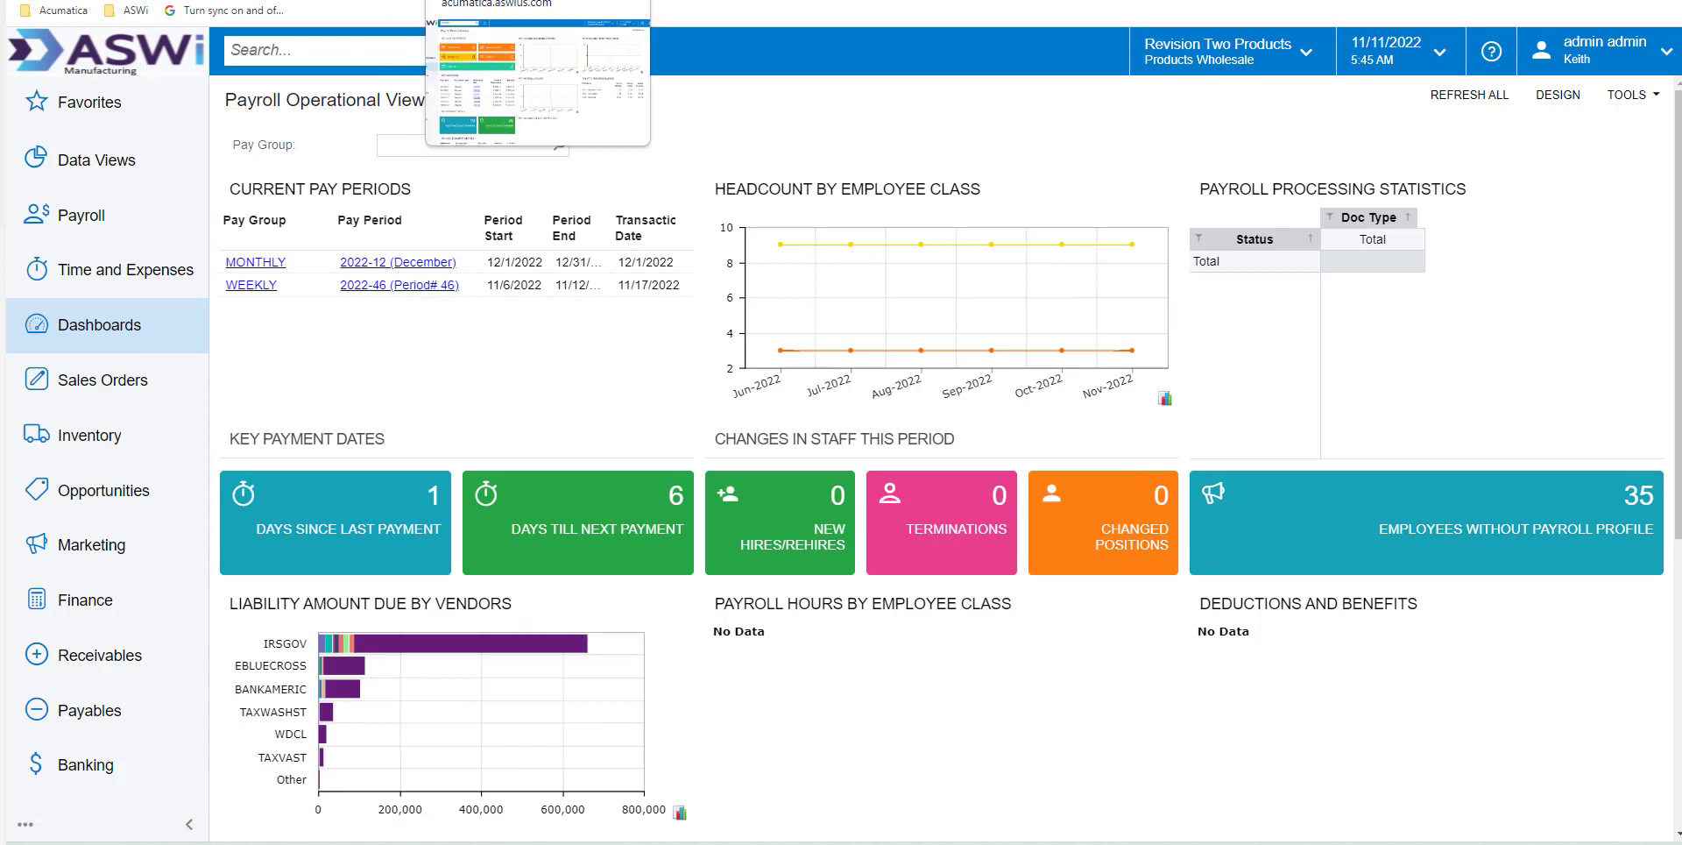
# View the payroll personal dashboard, and open the payroll overtime rules for review
pyautogui.click(500, 0)
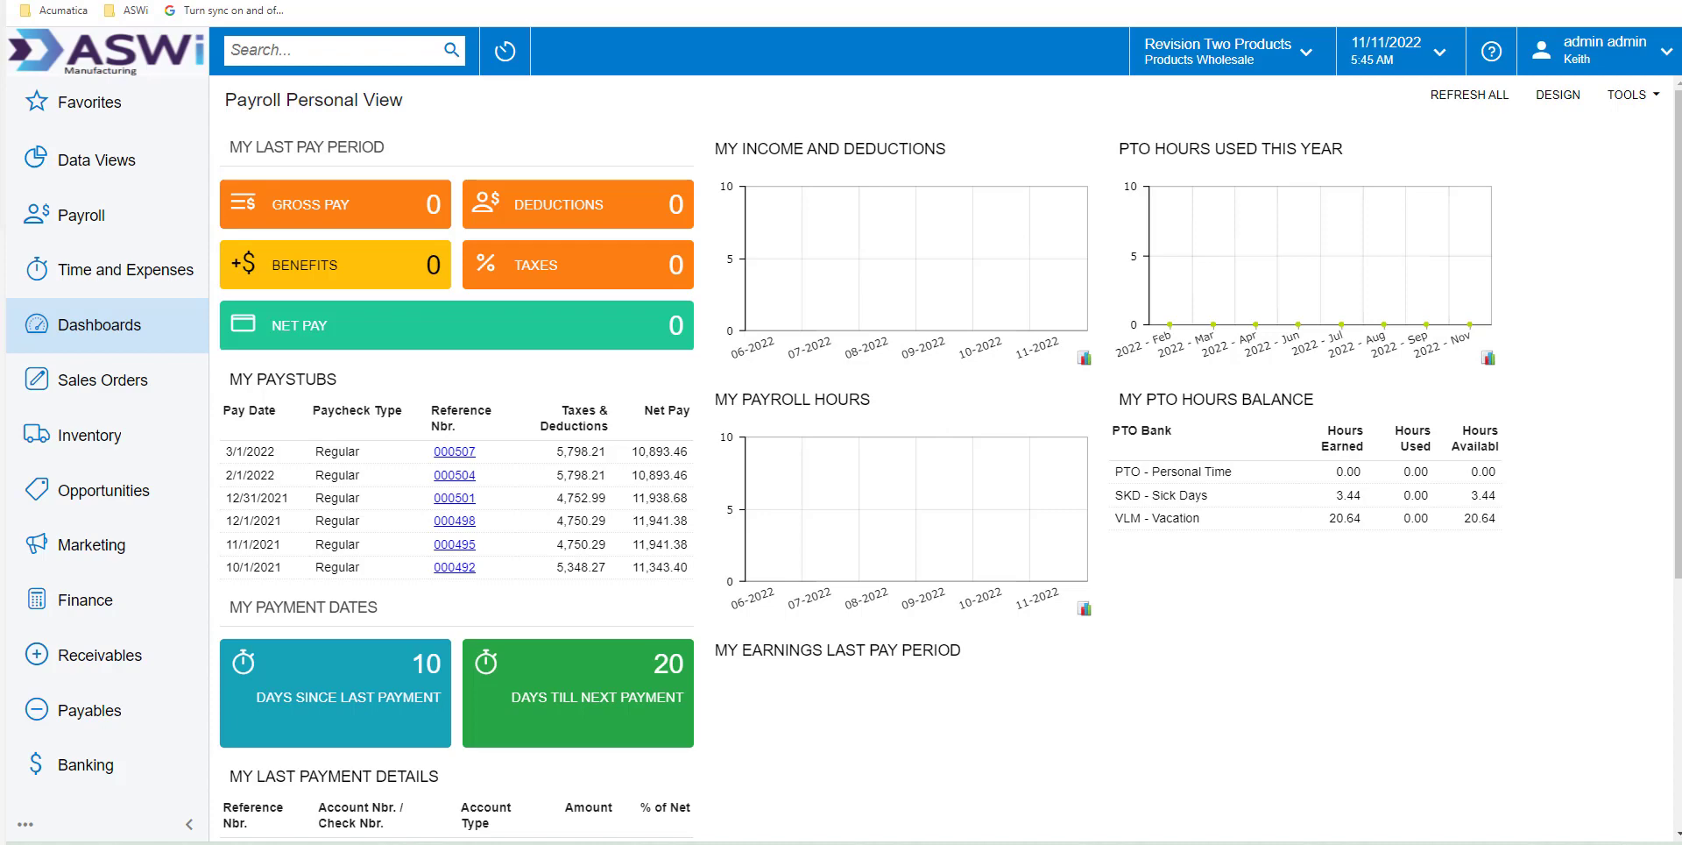
pyautogui.click(83, 217)
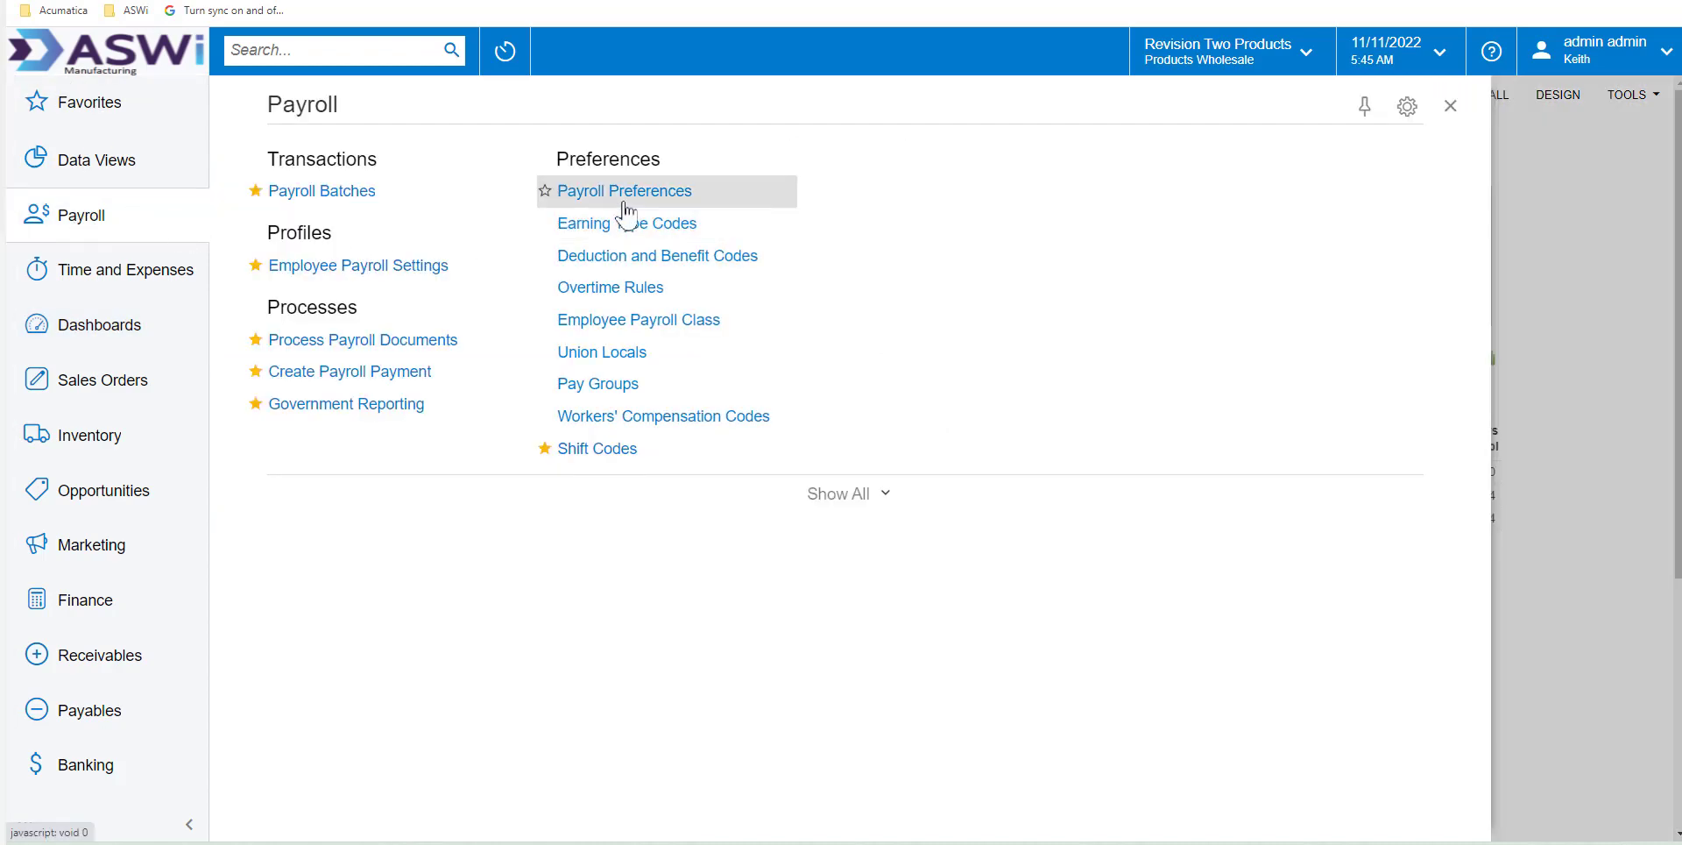
pyautogui.click(603, 294)
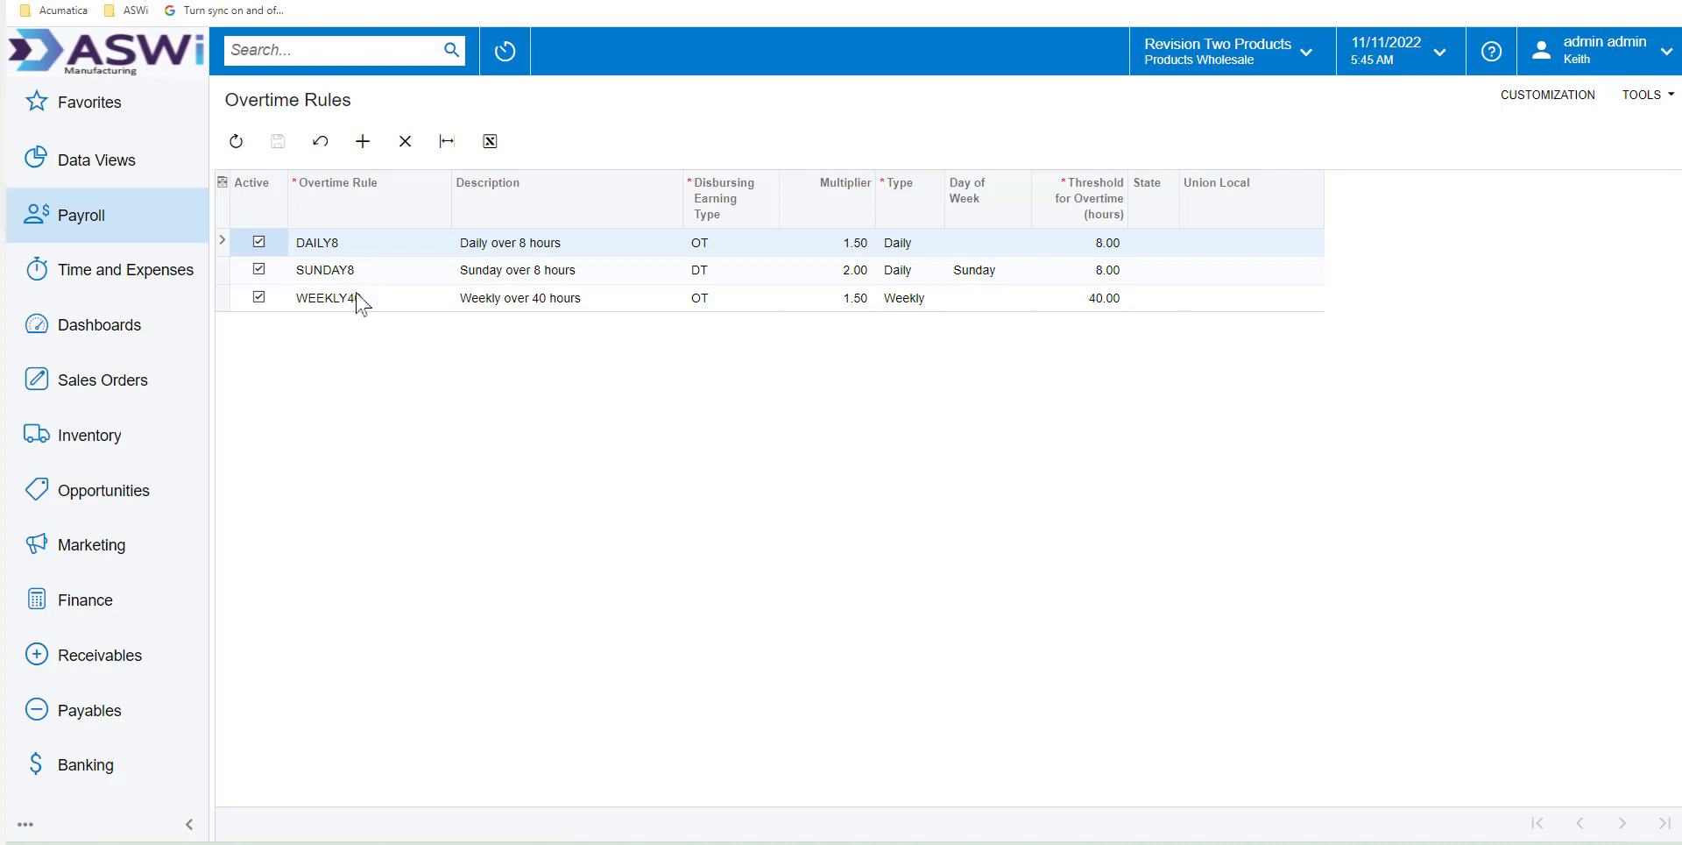
# Review the shift codes' pay differentials for 2nd Shift, 3rd Shift and Warehouse
pyautogui.click(92, 233)
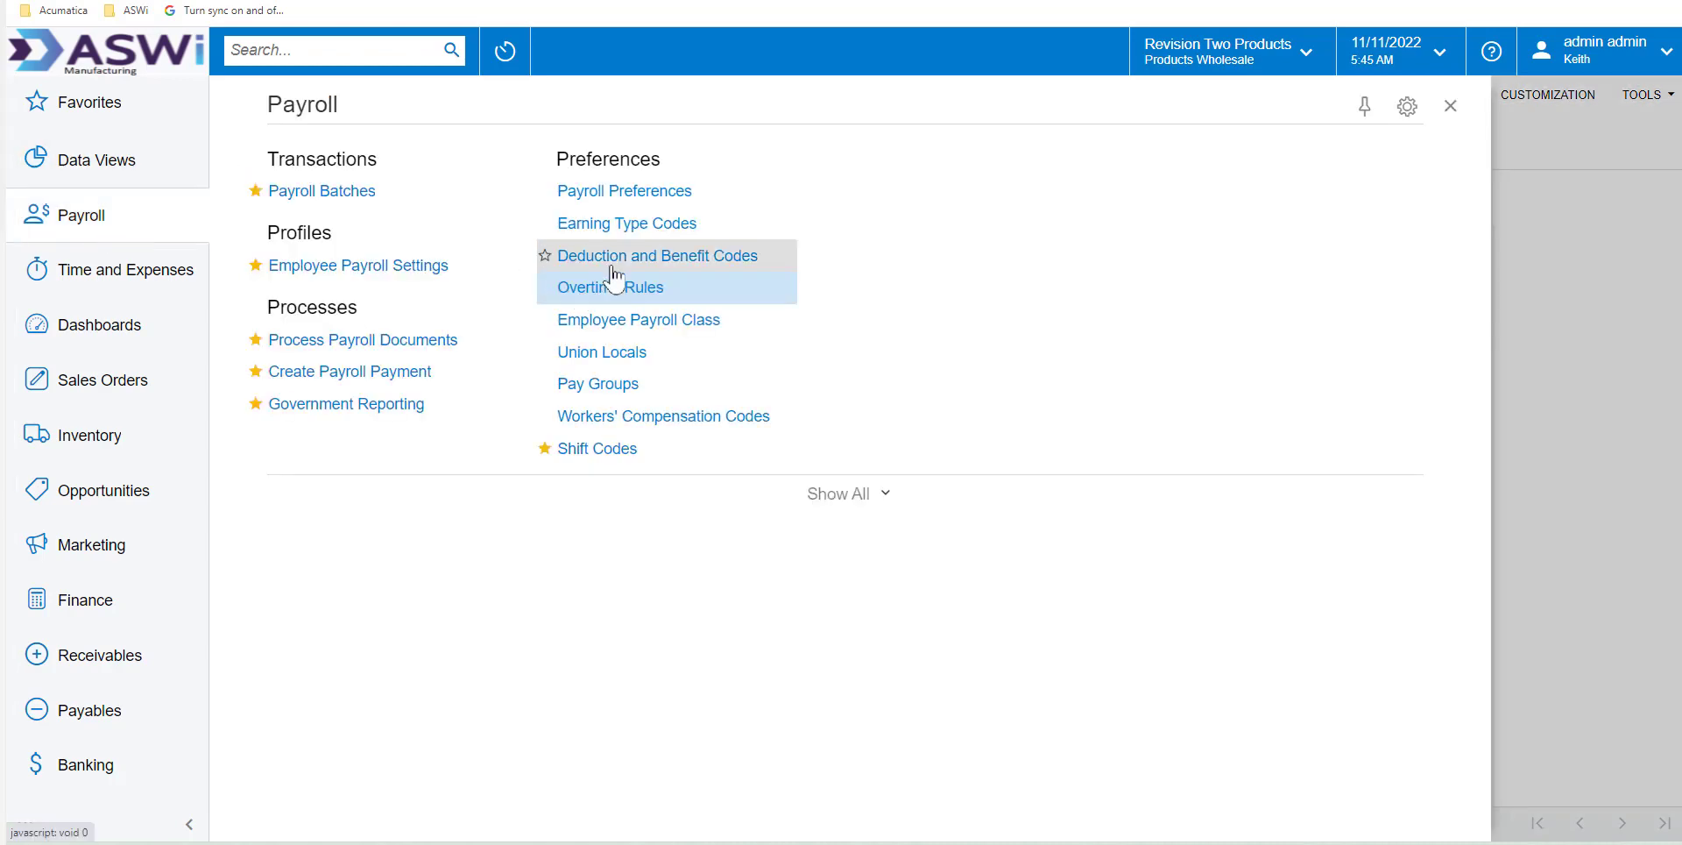
pyautogui.click(600, 451)
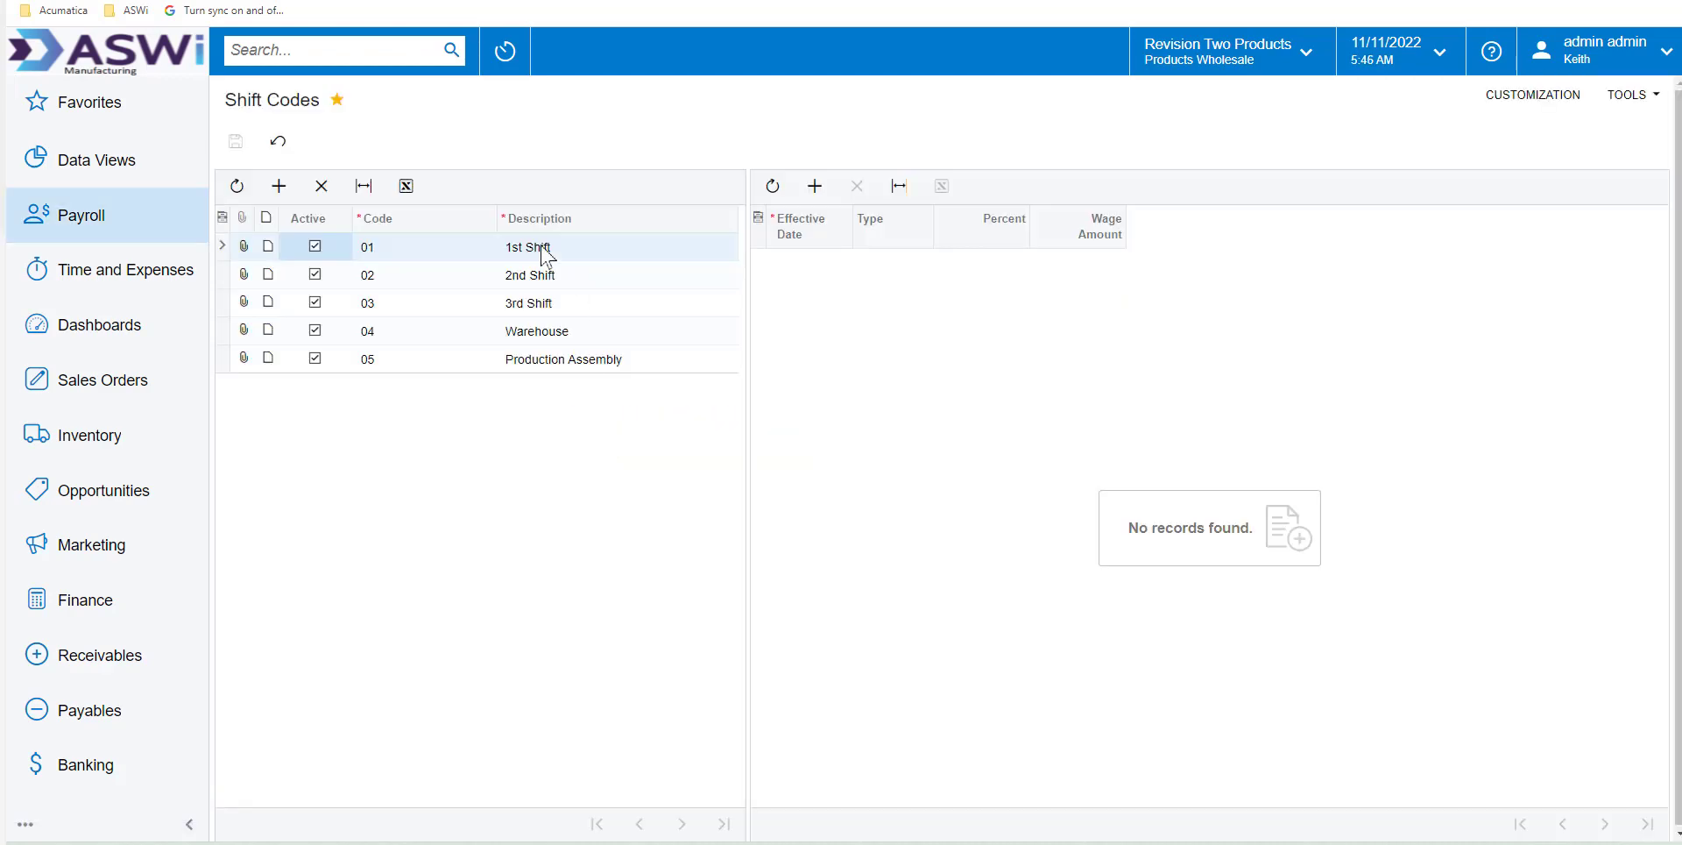
pyautogui.click(534, 275)
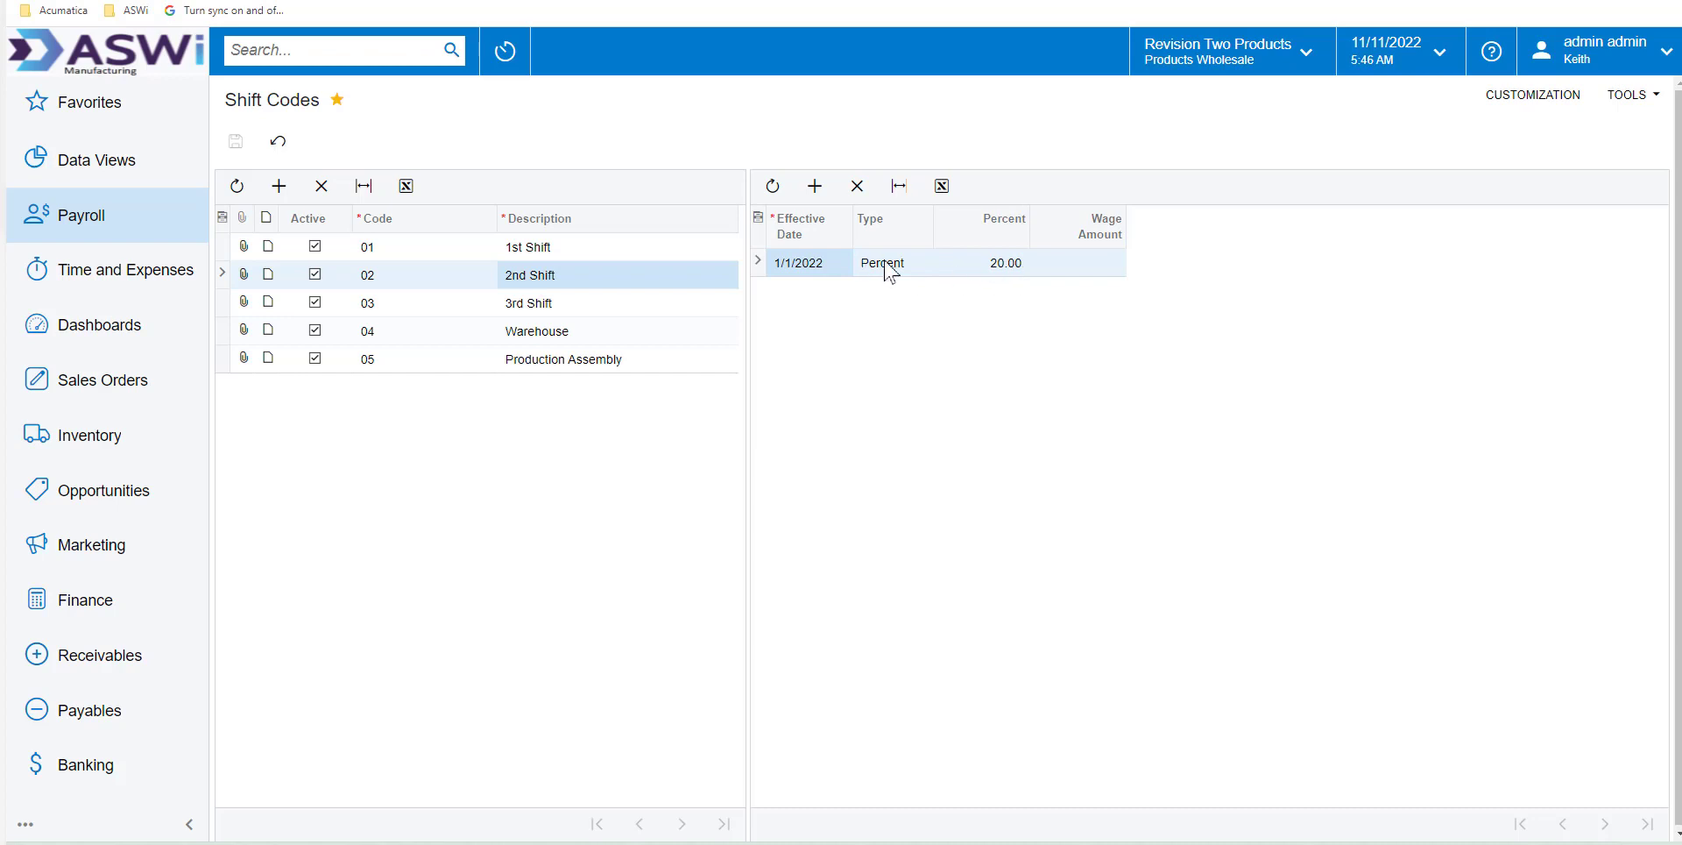
pyautogui.click(516, 305)
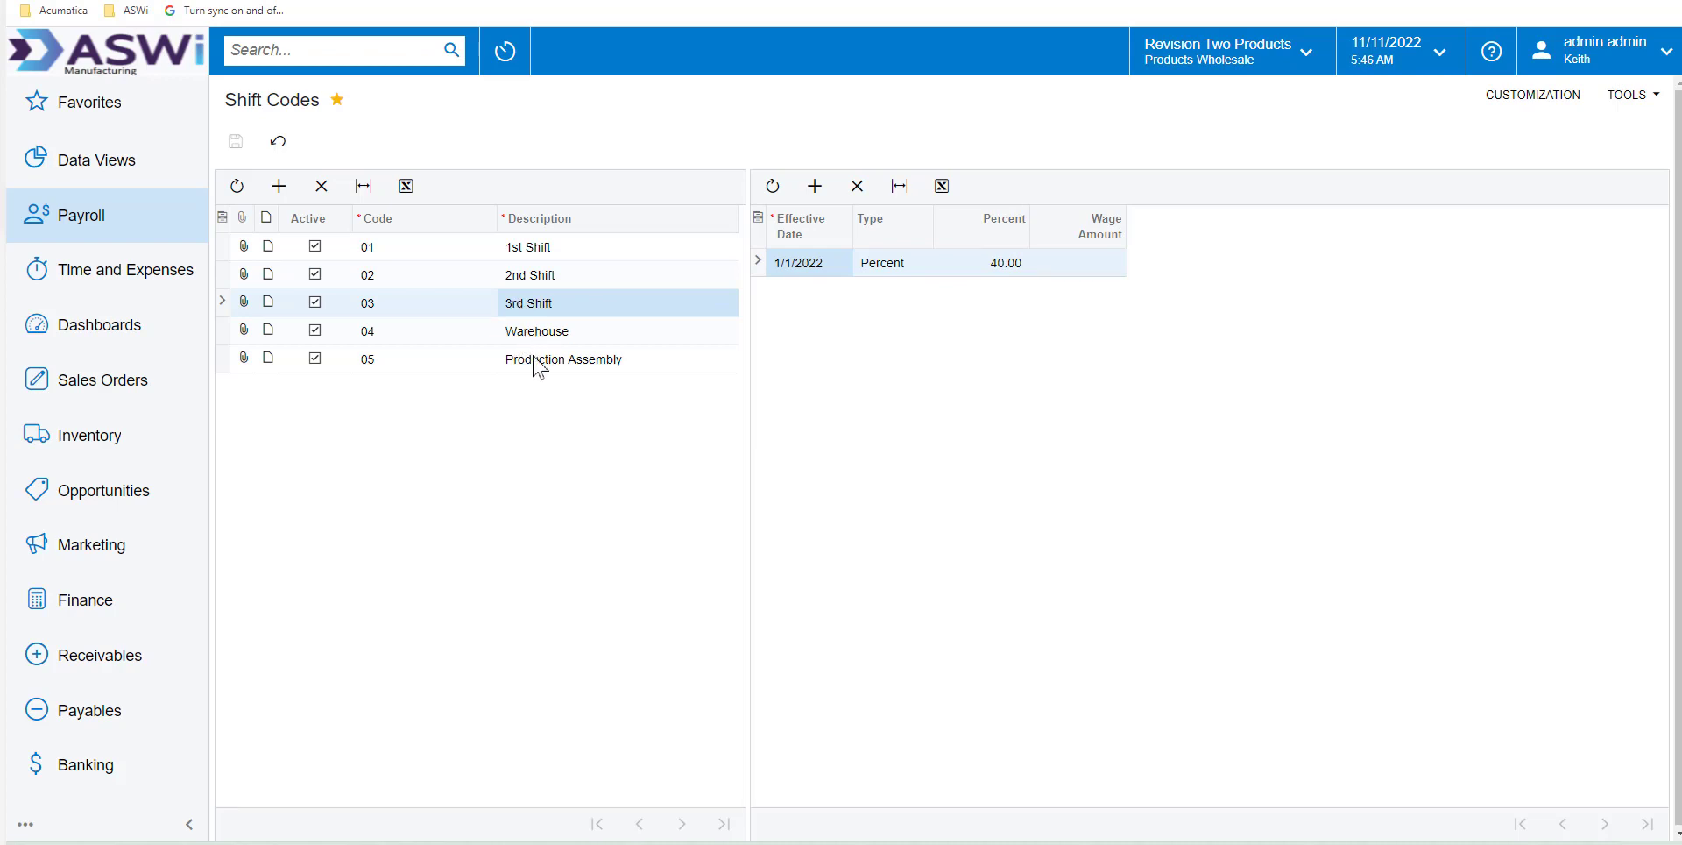
pyautogui.click(539, 332)
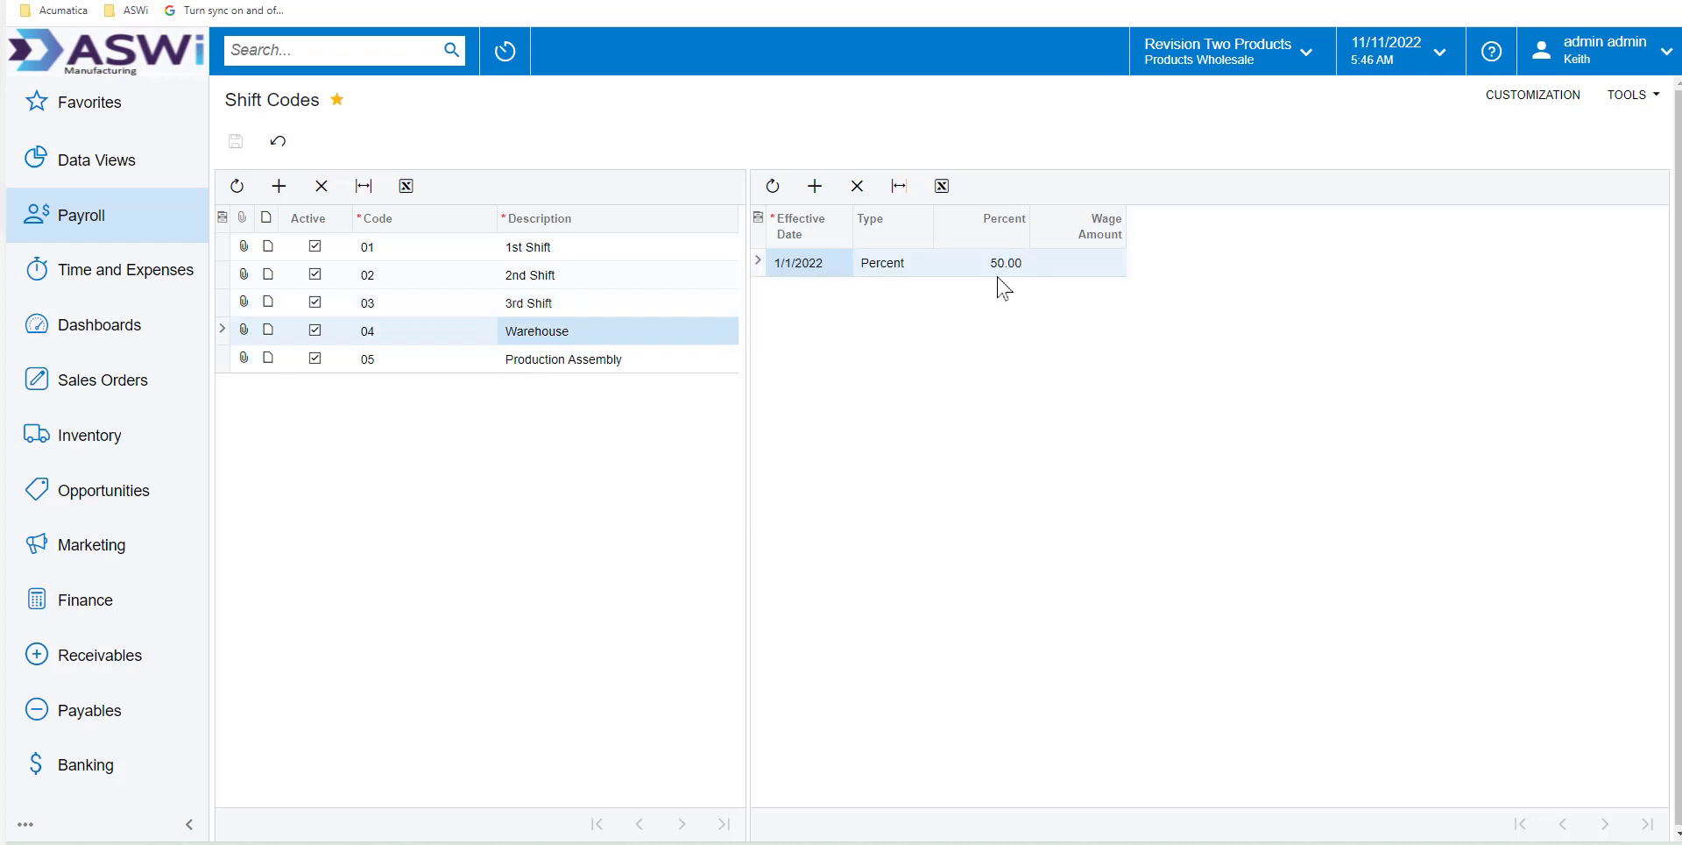
# Open the payroll settings record of the tenth employee listed, an hourly worker in the WEEKLY pay group
pyautogui.click(90, 223)
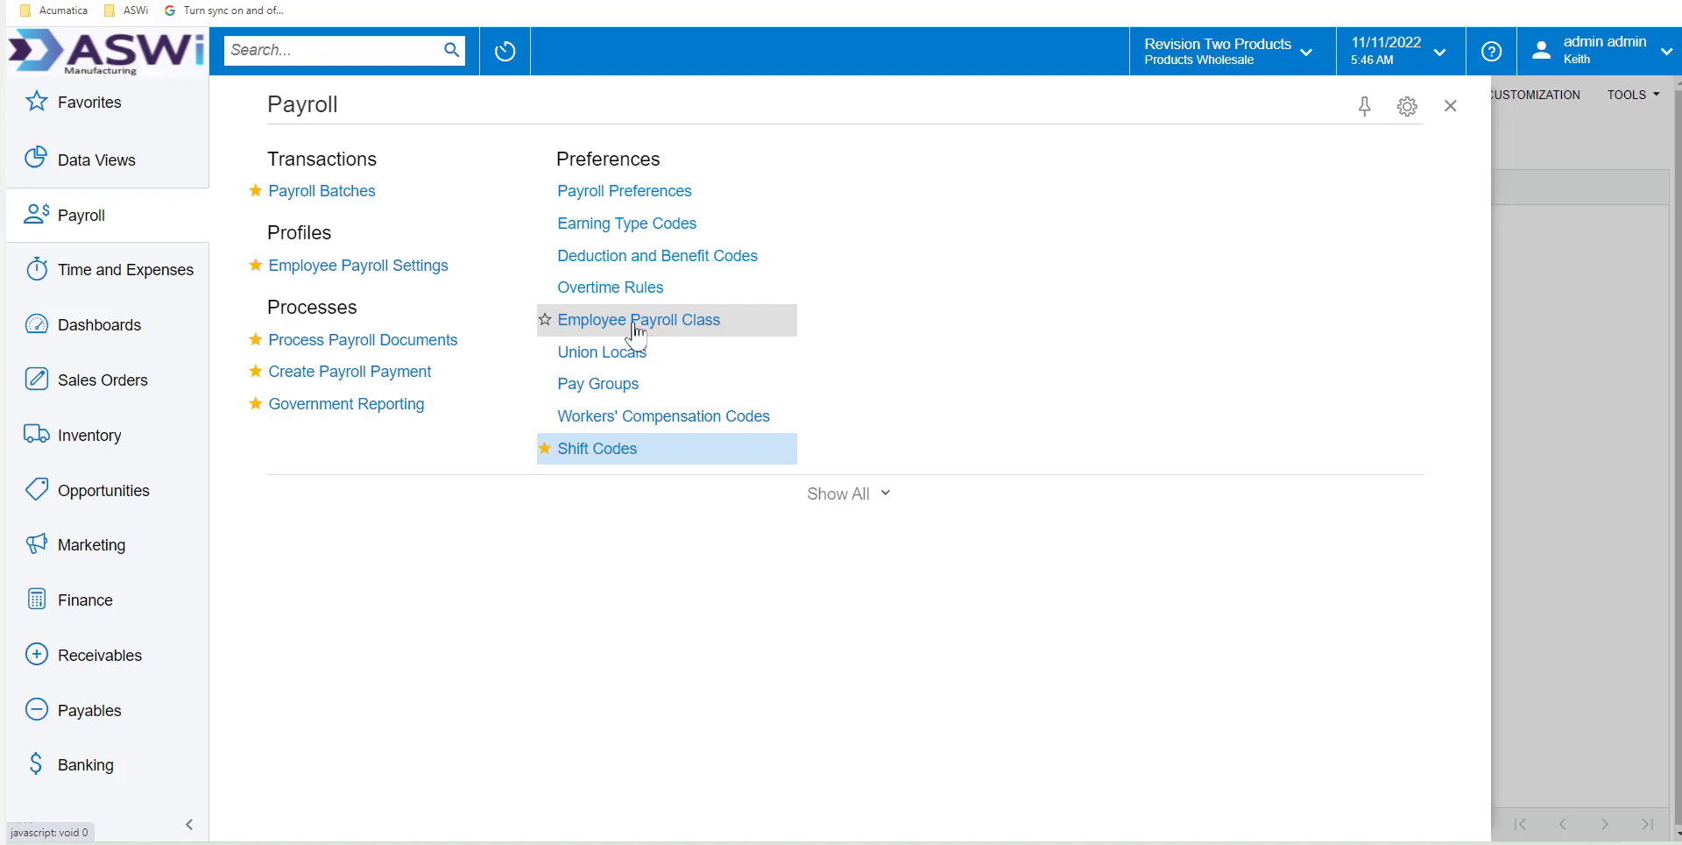
pyautogui.click(332, 266)
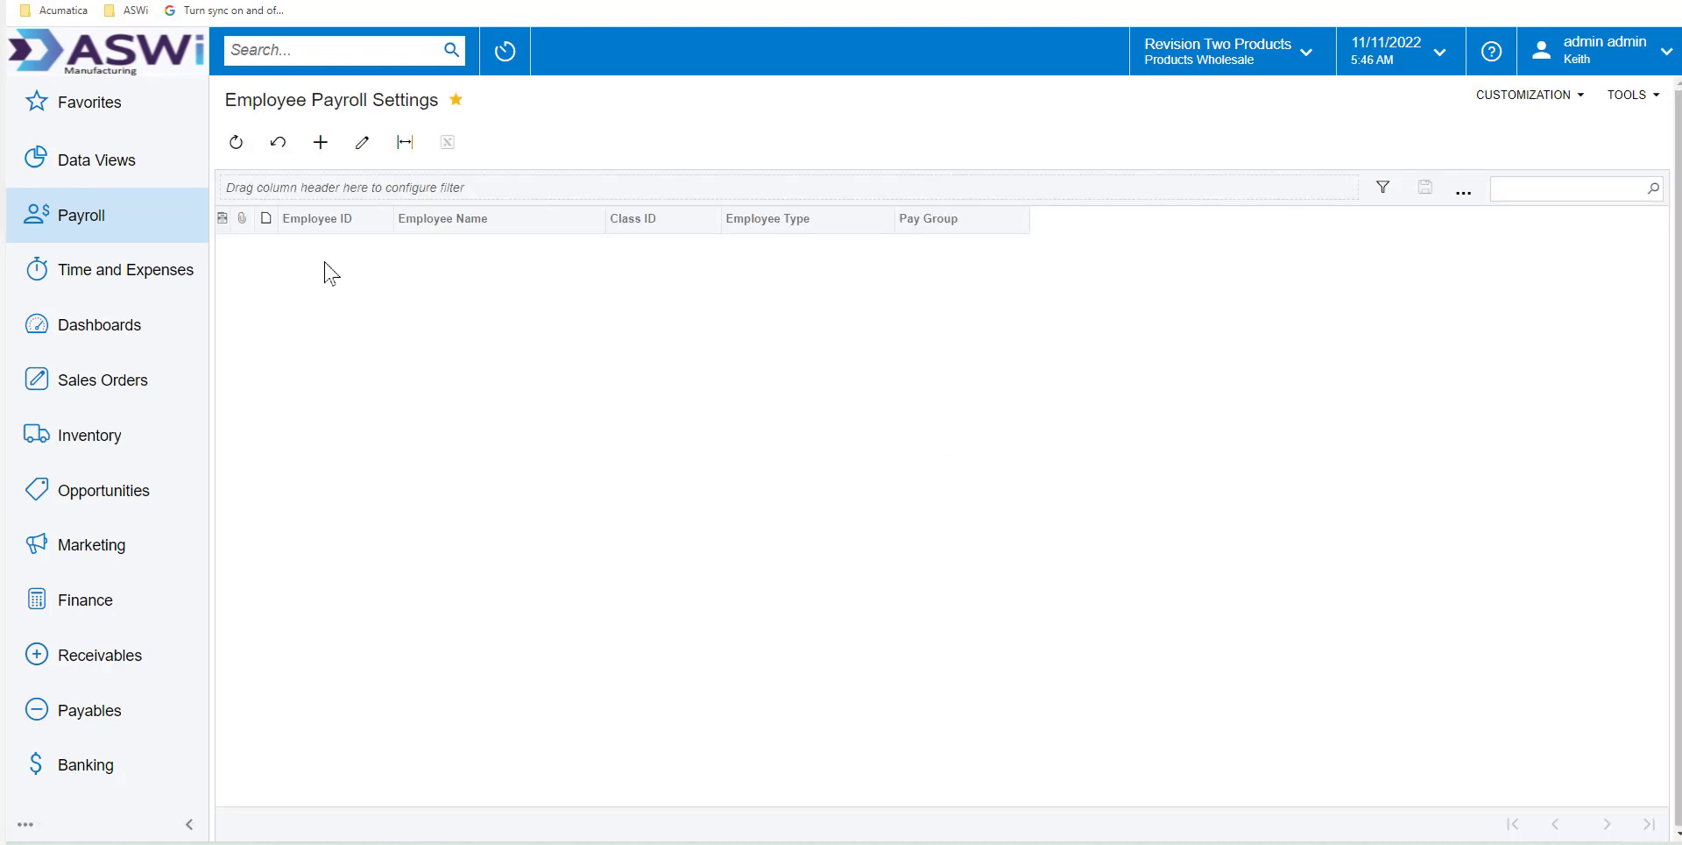
pyautogui.click(319, 502)
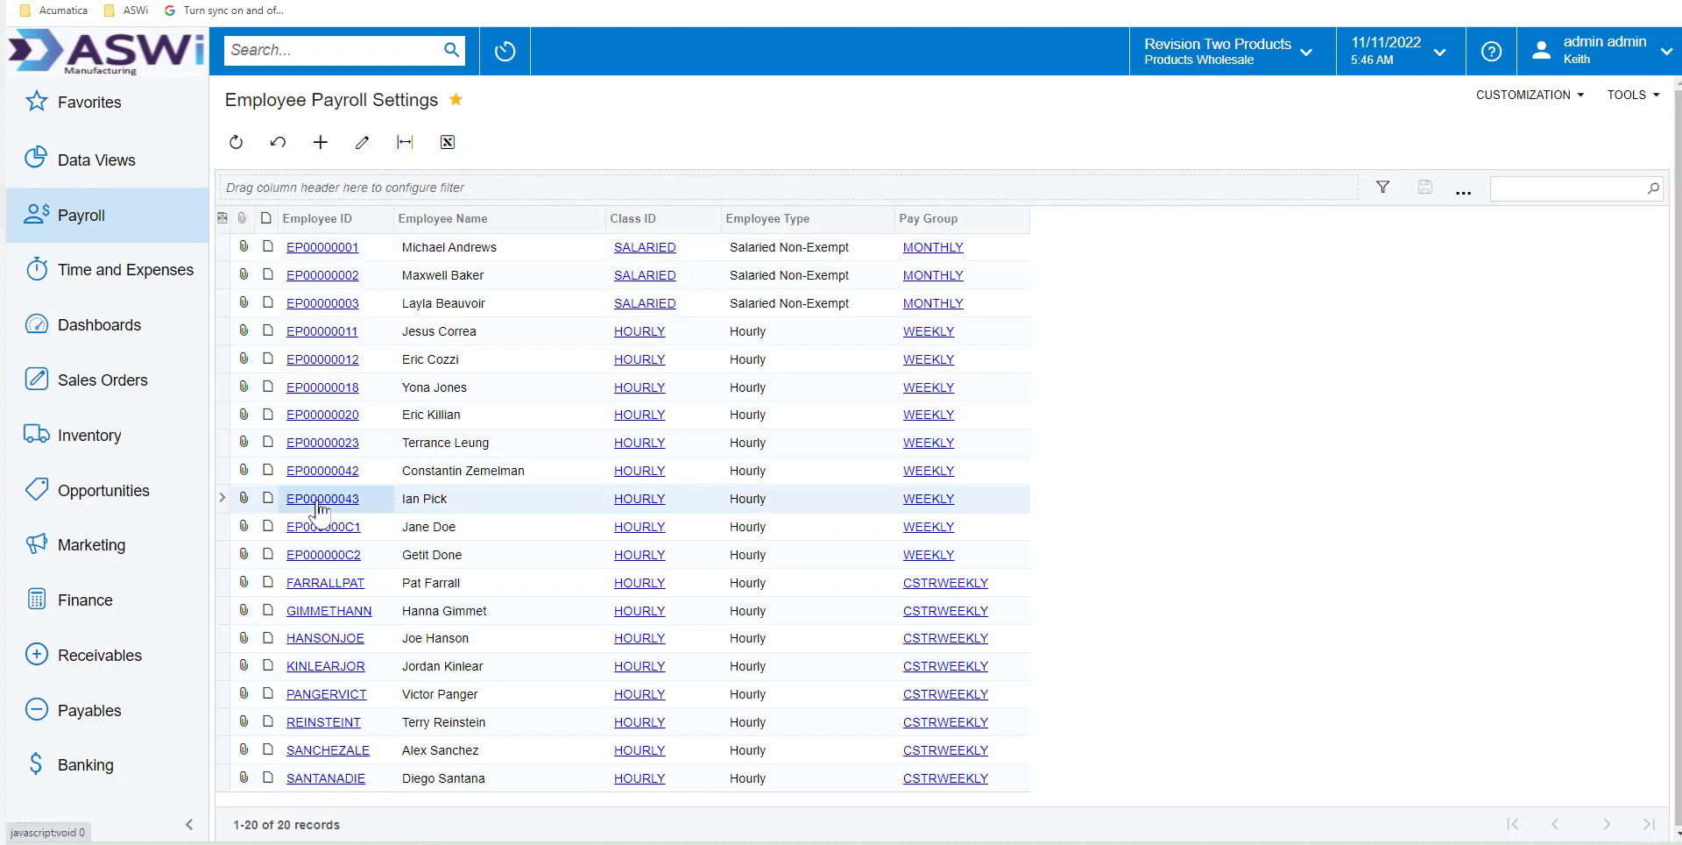
pyautogui.click(319, 499)
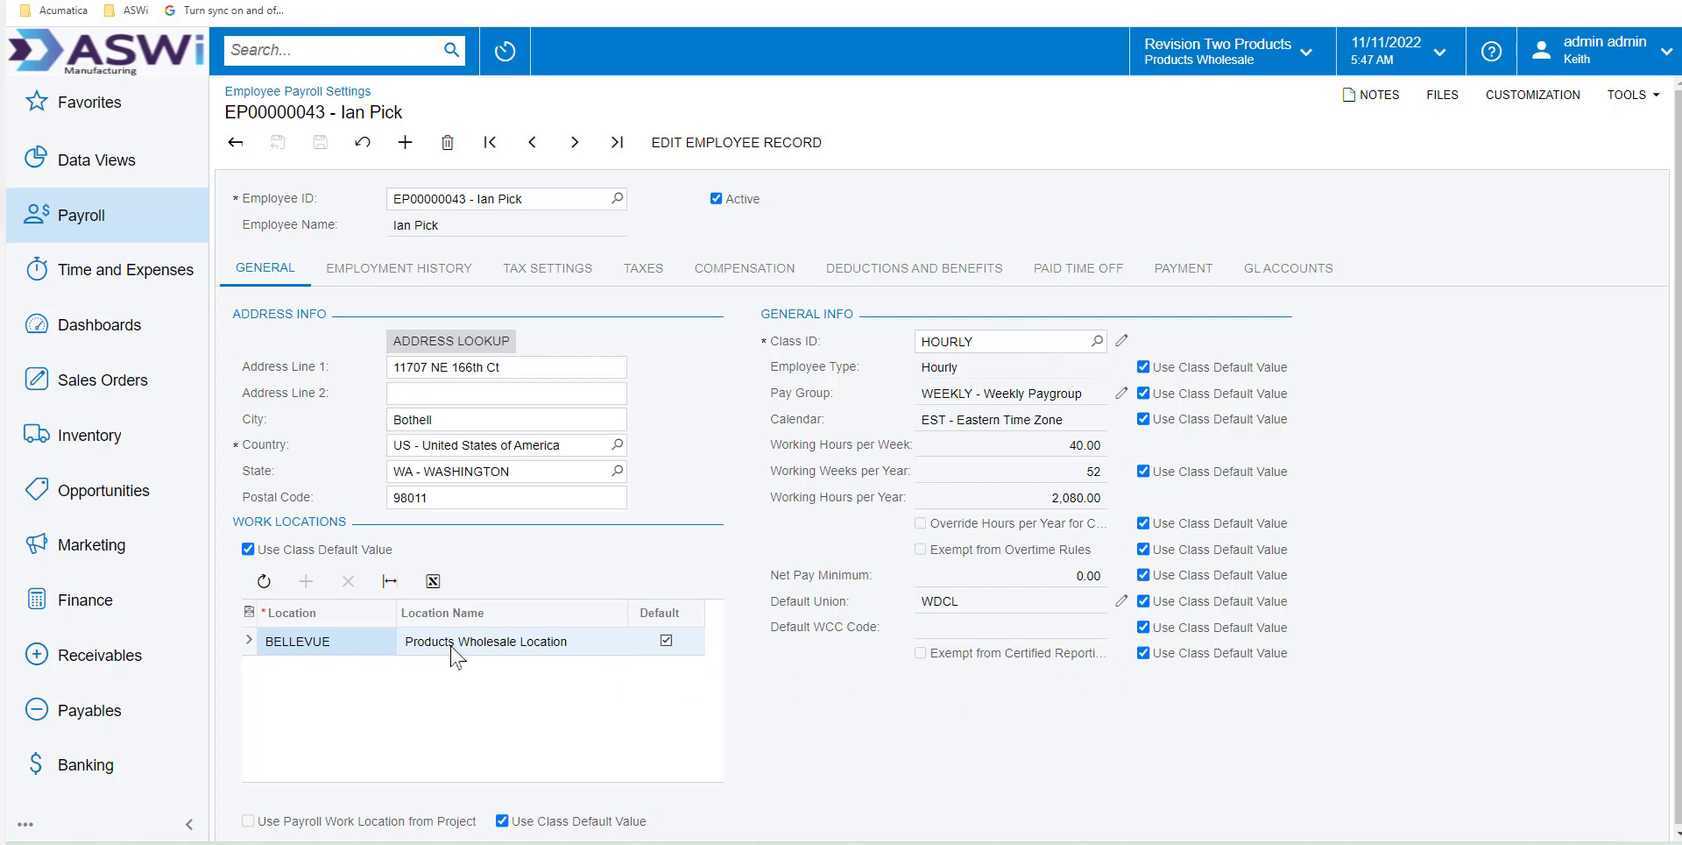
# Review the employee's employment history, tax settings, taxes, compensation, deductions and benefits, and payment details
pyautogui.click(399, 270)
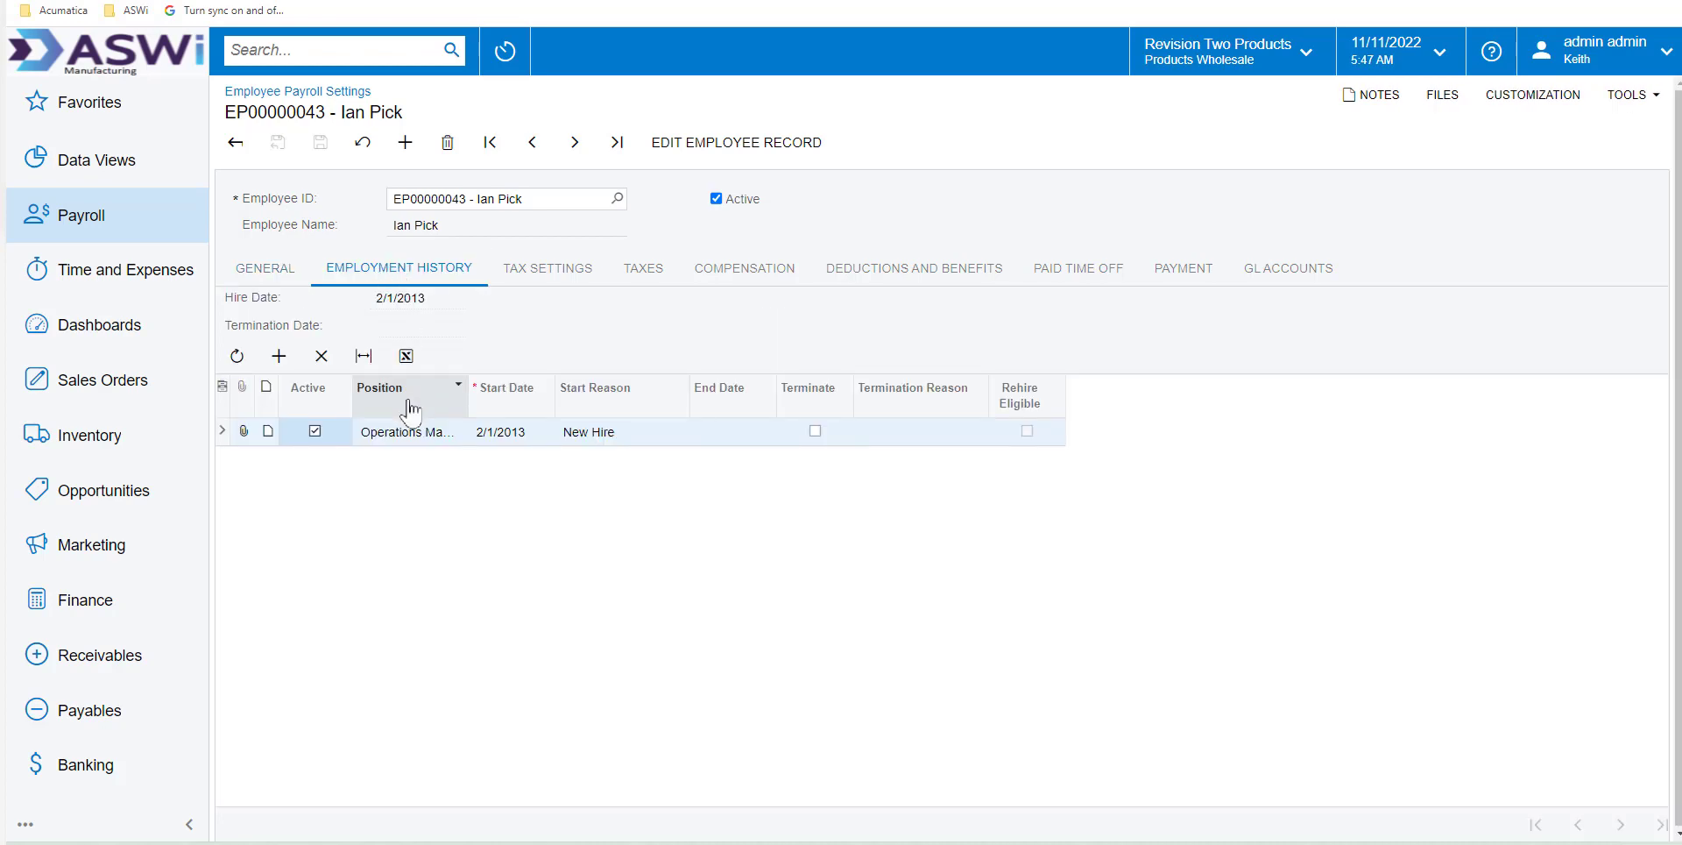
pyautogui.click(553, 271)
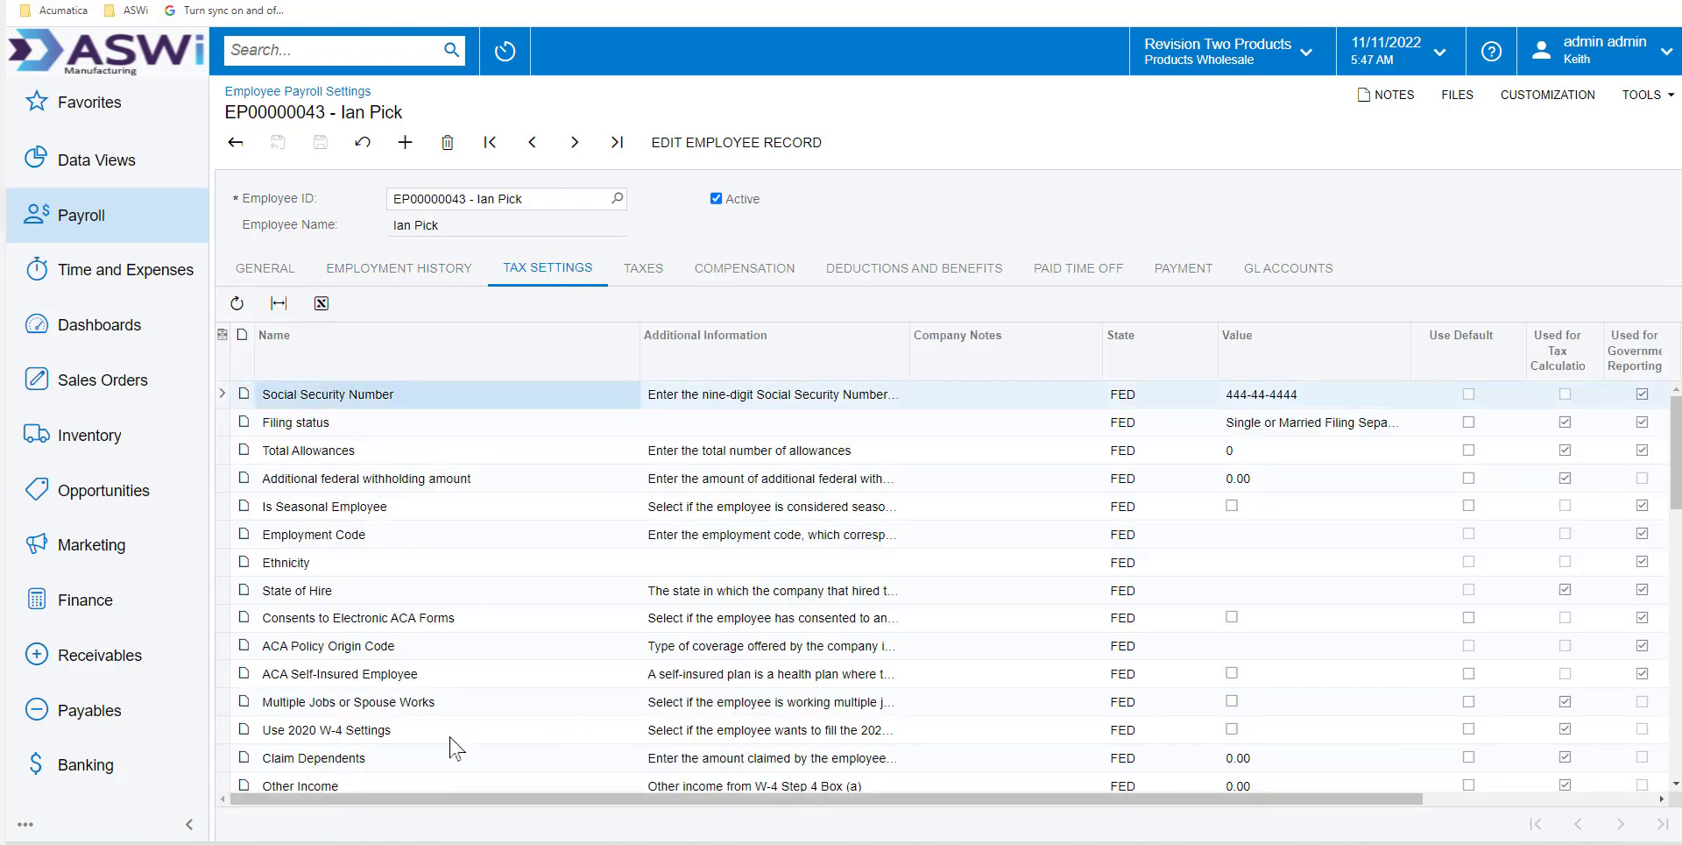
pyautogui.click(640, 276)
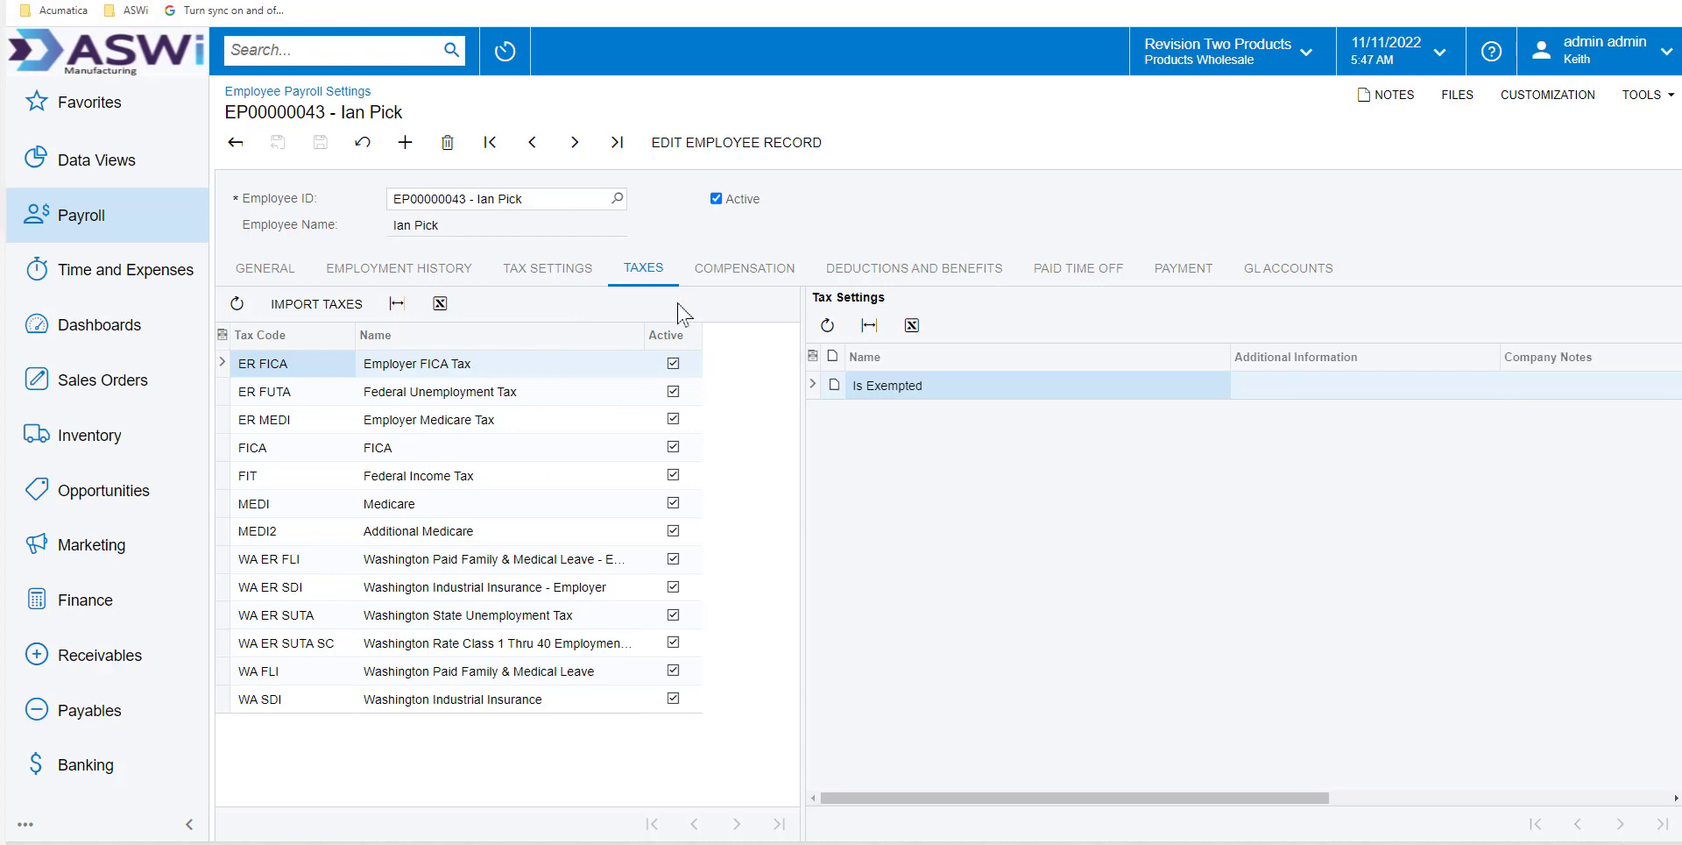
pyautogui.click(710, 277)
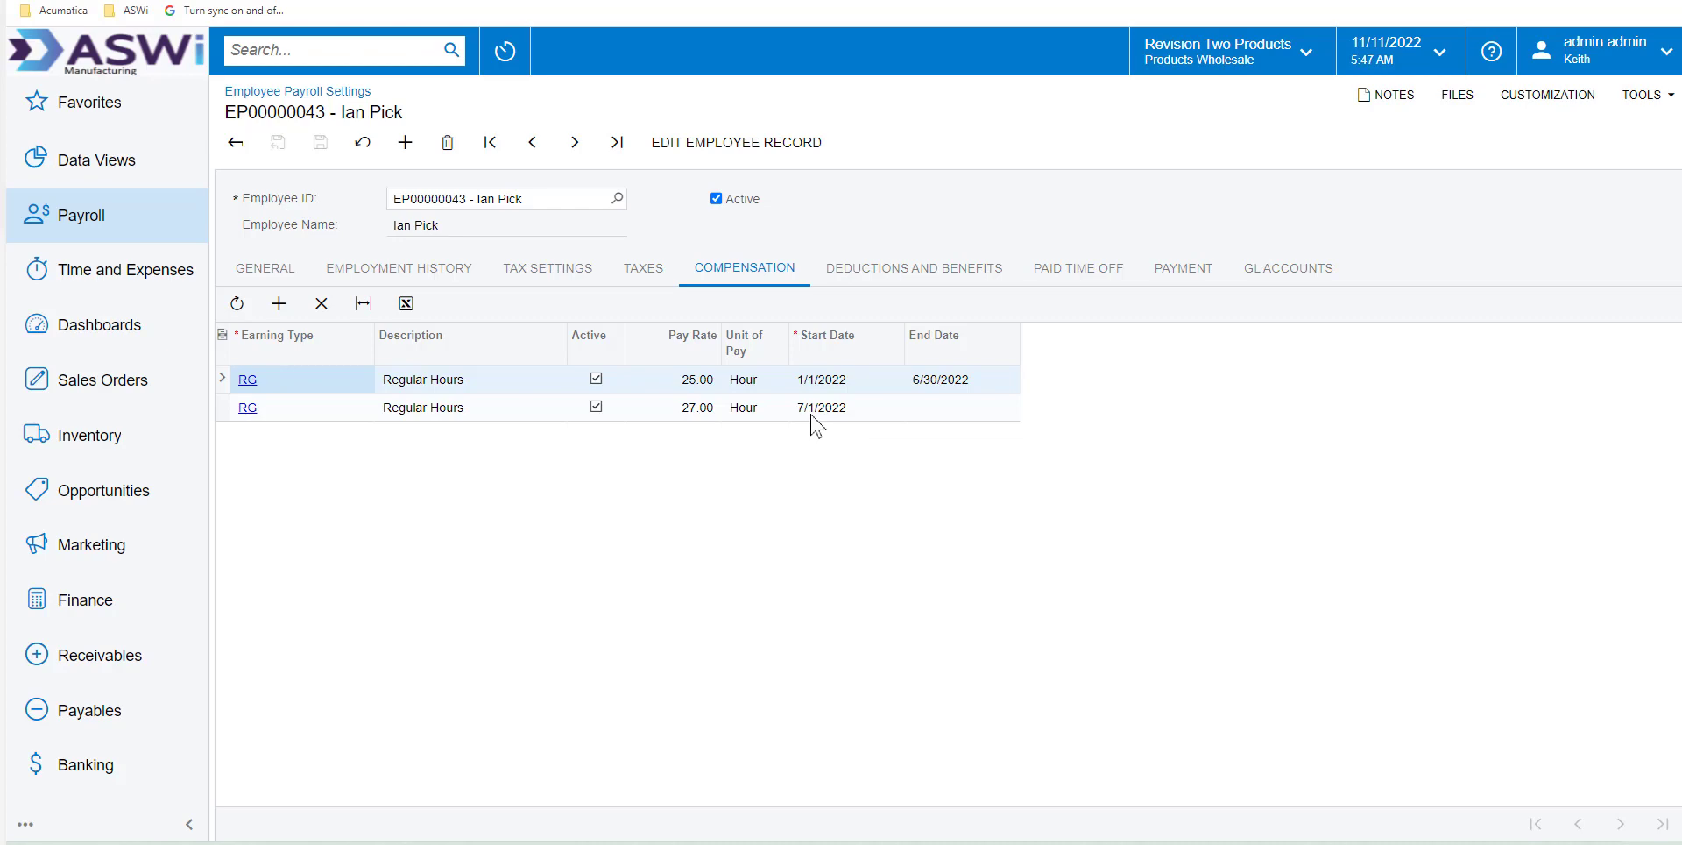
pyautogui.click(861, 272)
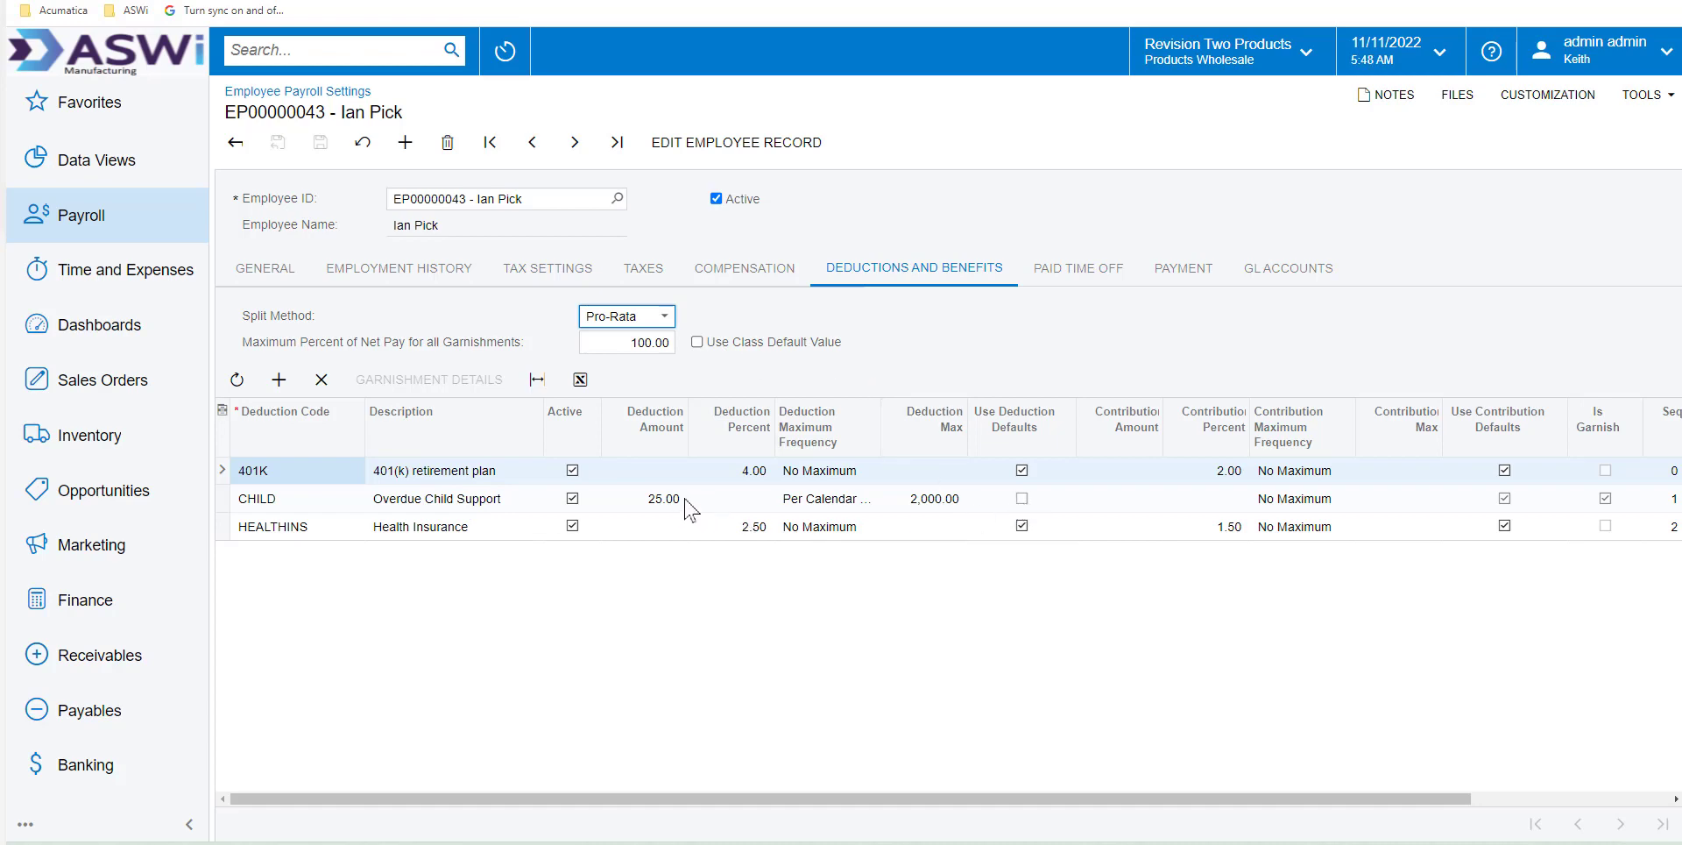
pyautogui.click(1182, 271)
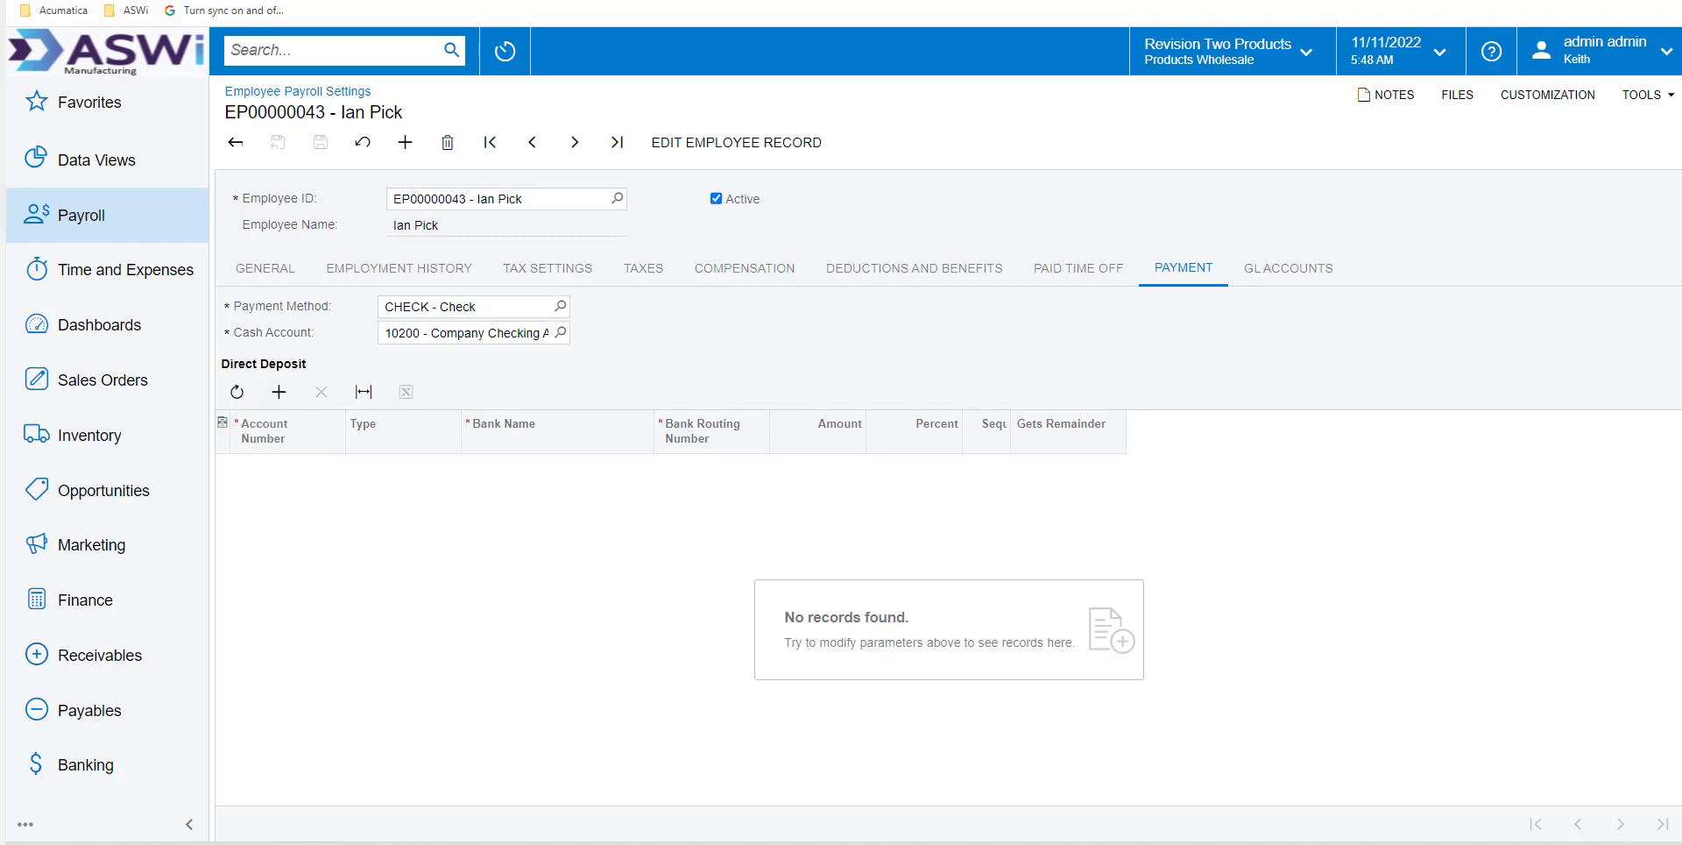
# Switch to the weekly payroll batch for hourly employees in period 06-2022 and take it off hold
pyautogui.hotkey('ctrl', 'Tab')
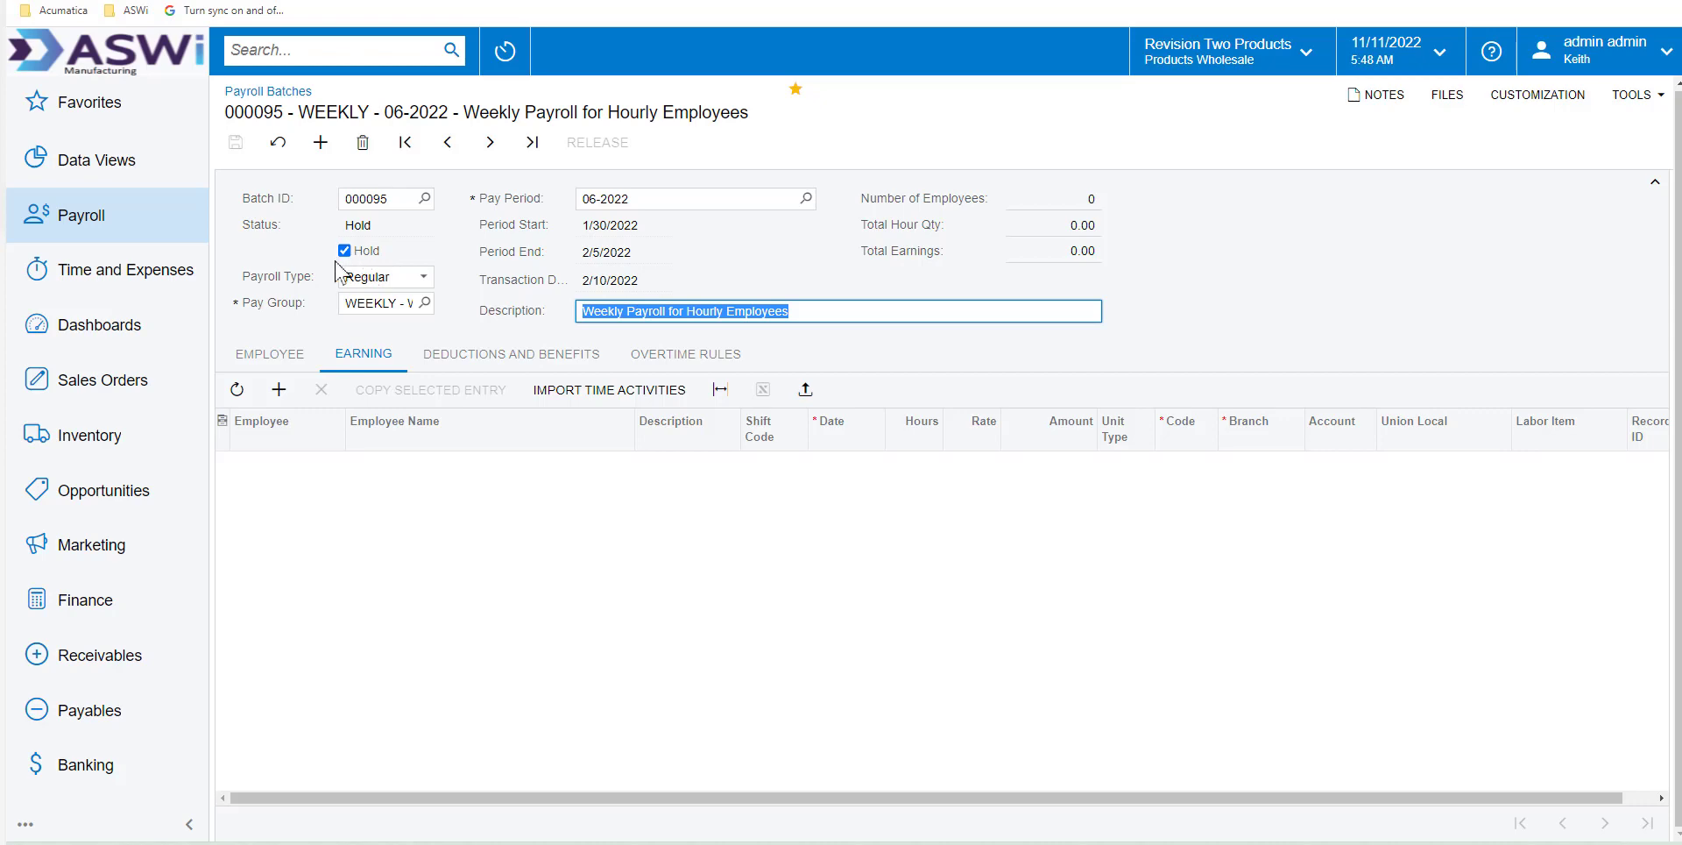
pyautogui.click(425, 303)
pyautogui.click(426, 304)
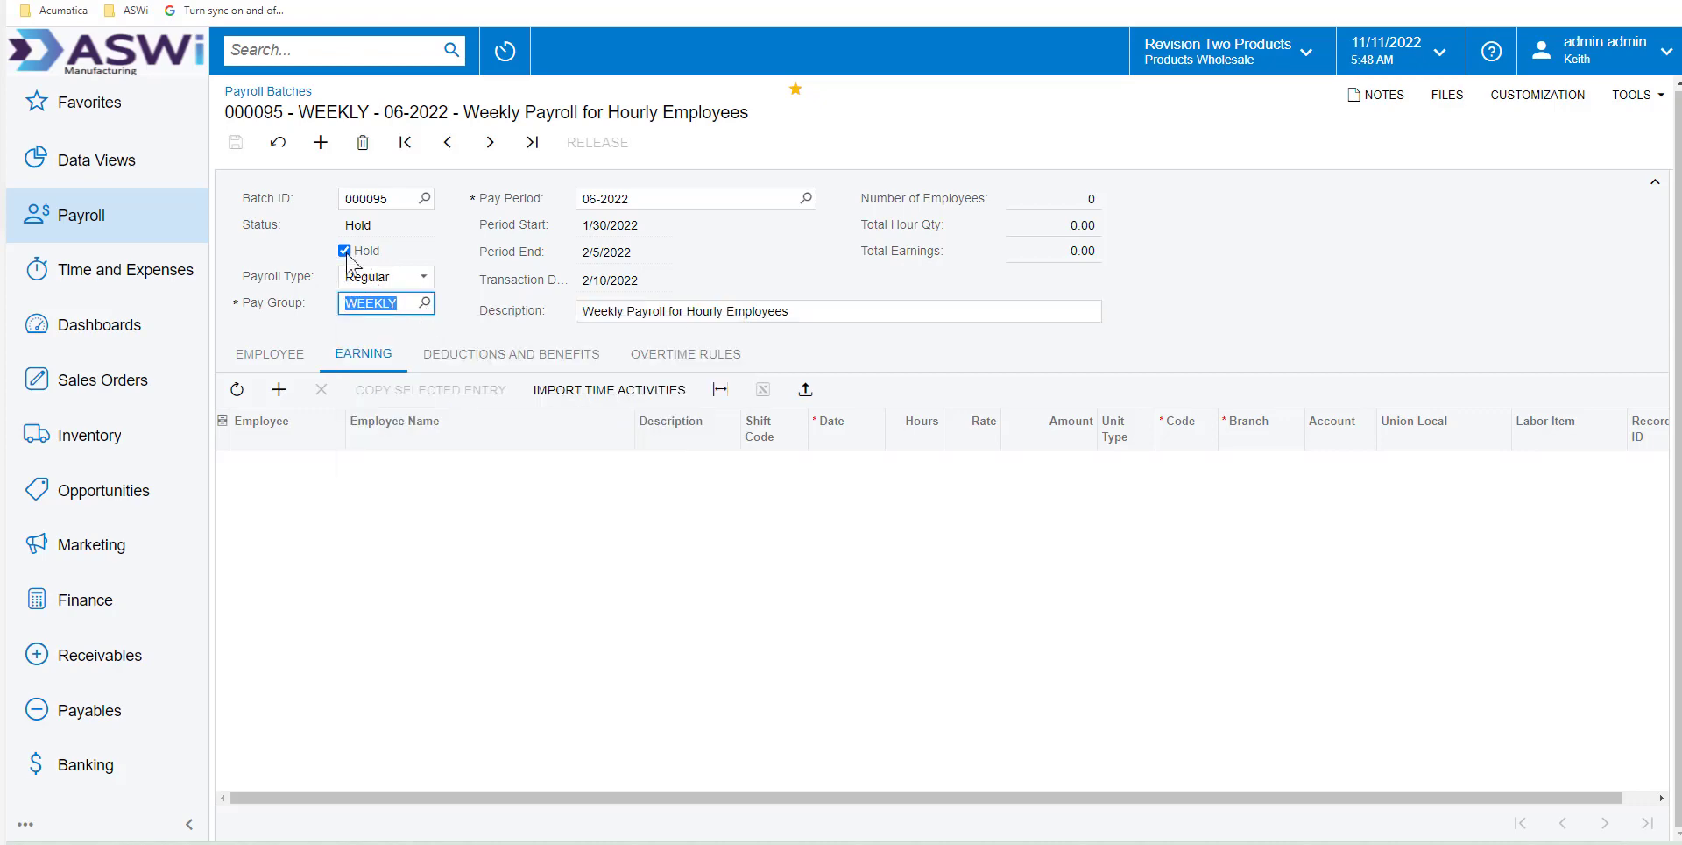
pyautogui.click(344, 250)
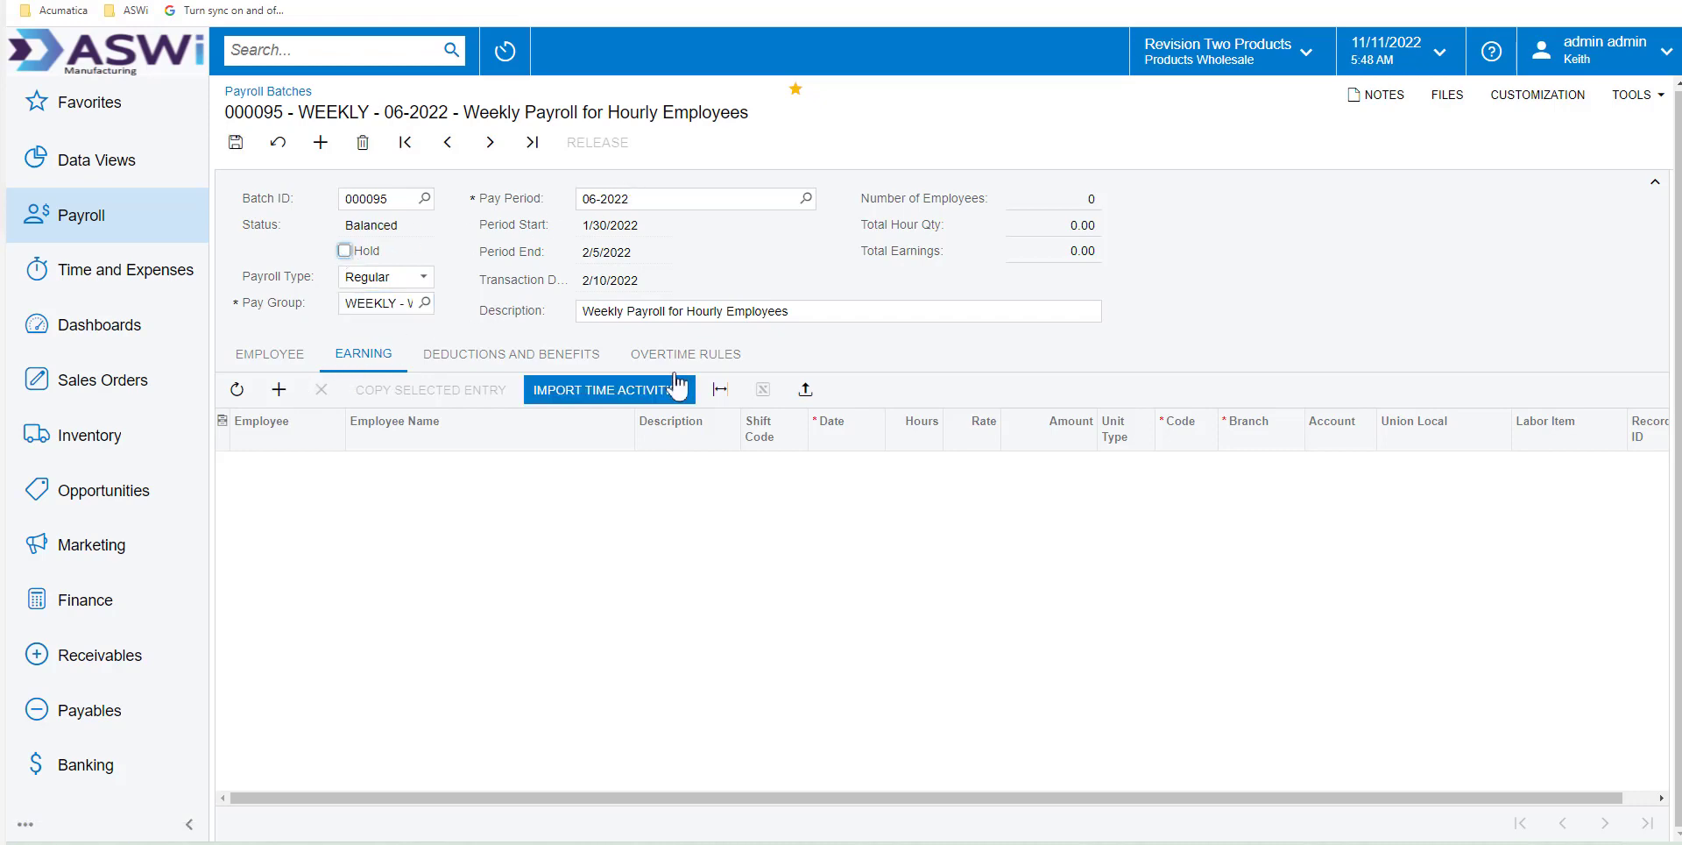
# Import the batch's earning lines from Payroll Batches 06-2022.xlsx, accepting the common settings and proposed column mapping
pyautogui.click(804, 389)
pyautogui.click(866, 458)
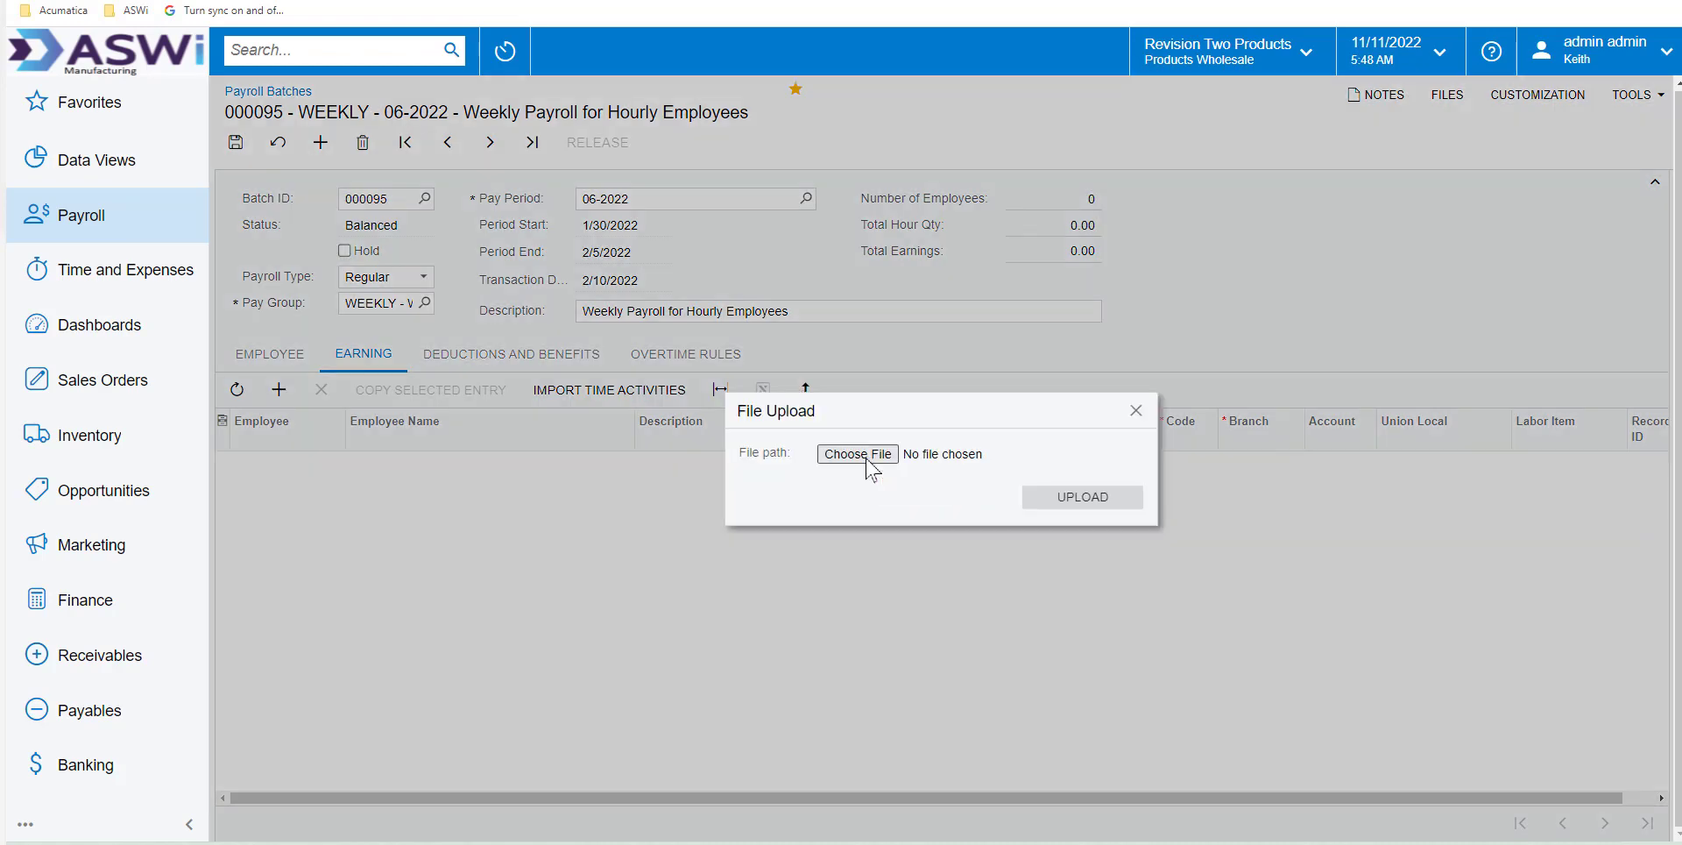
pyautogui.doubleClick(488, 213)
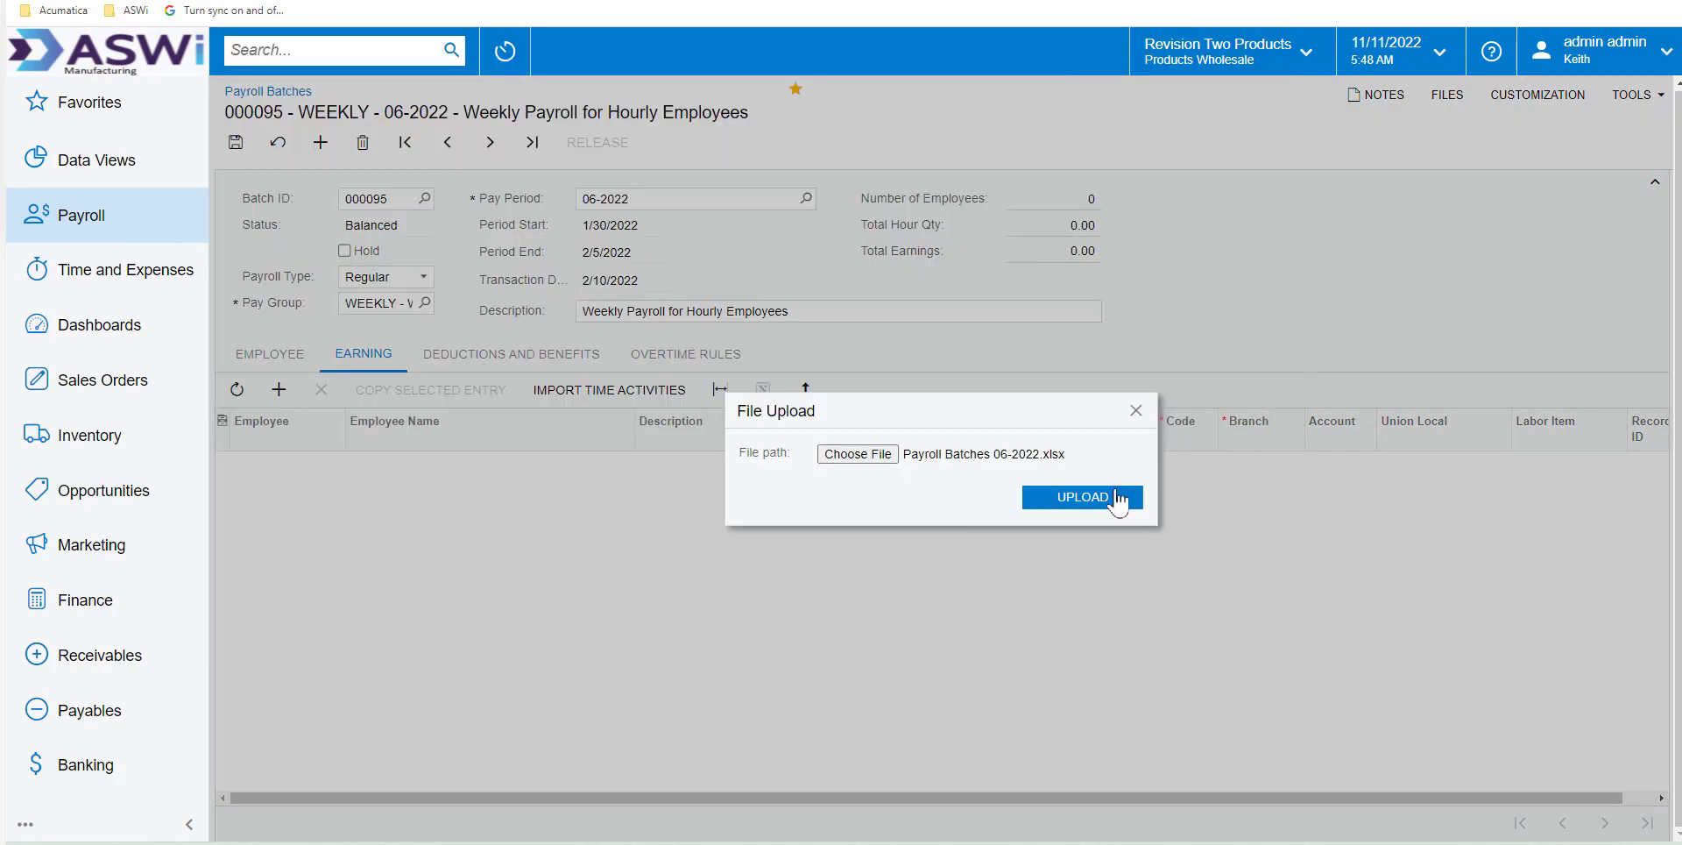
pyautogui.click(1111, 495)
pyautogui.click(995, 523)
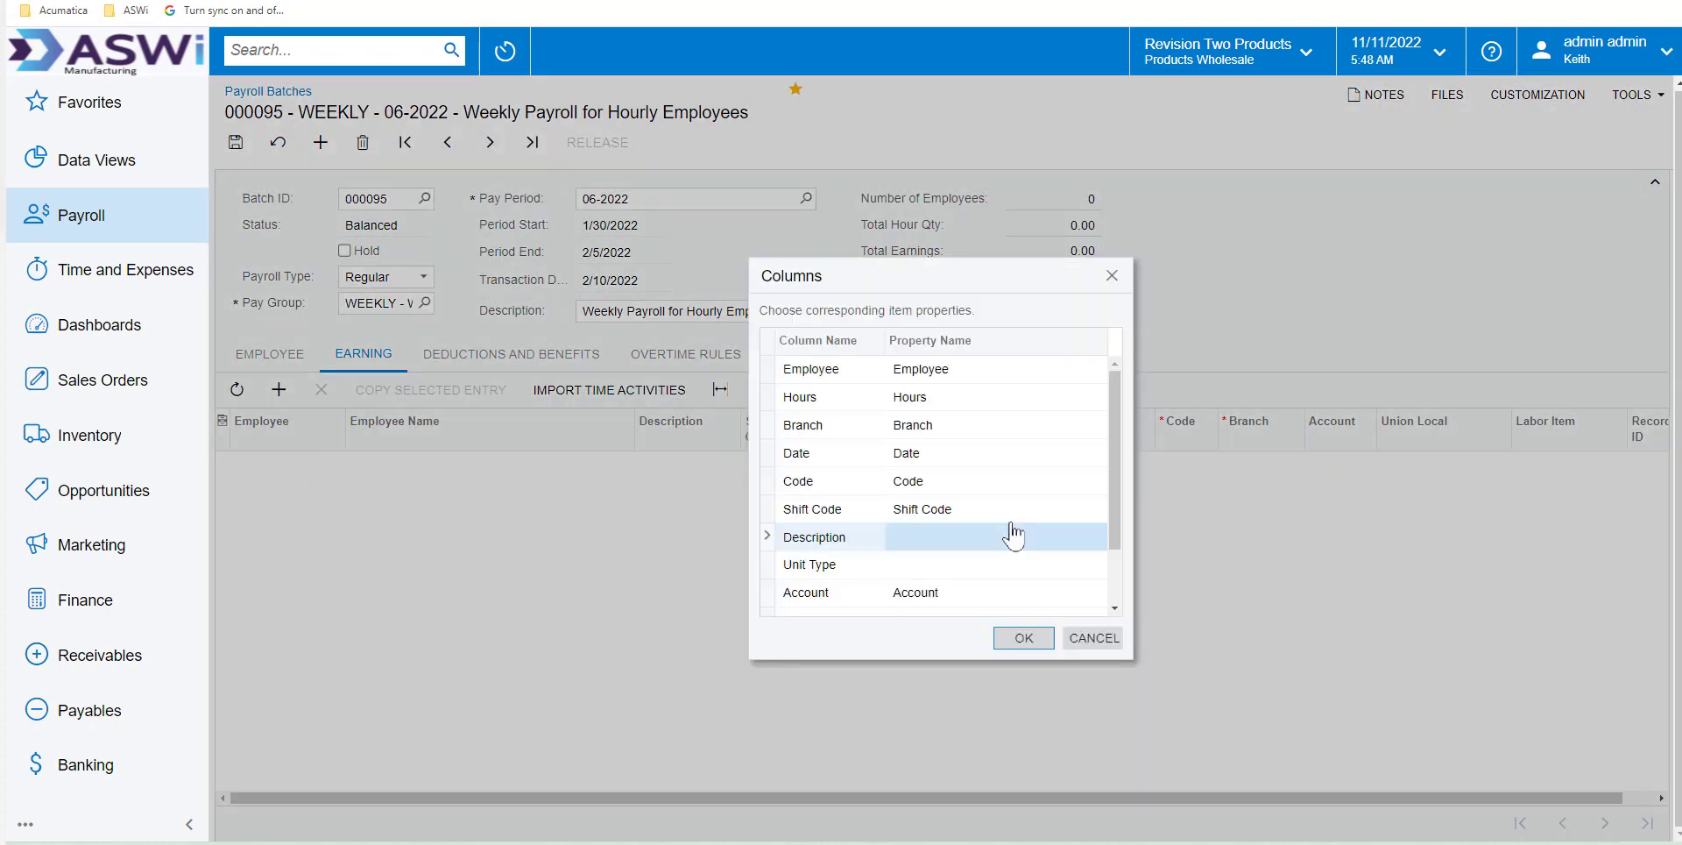
pyautogui.click(1025, 639)
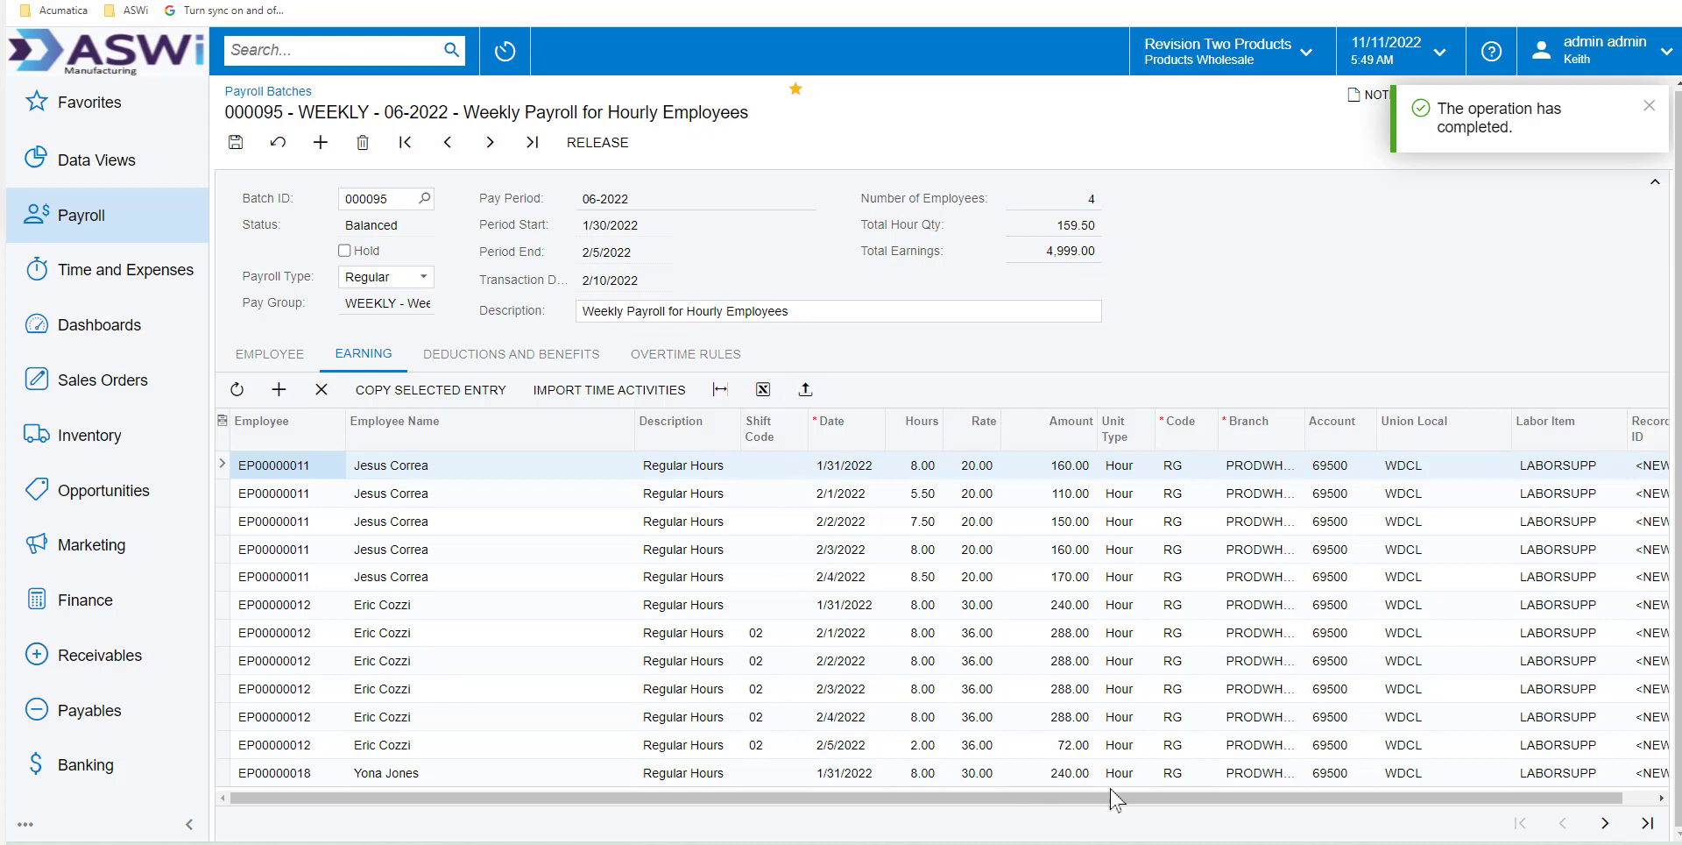
# Check the remaining earning lines and the deductions and benefits, and save and release the payroll batch
pyautogui.click(1608, 822)
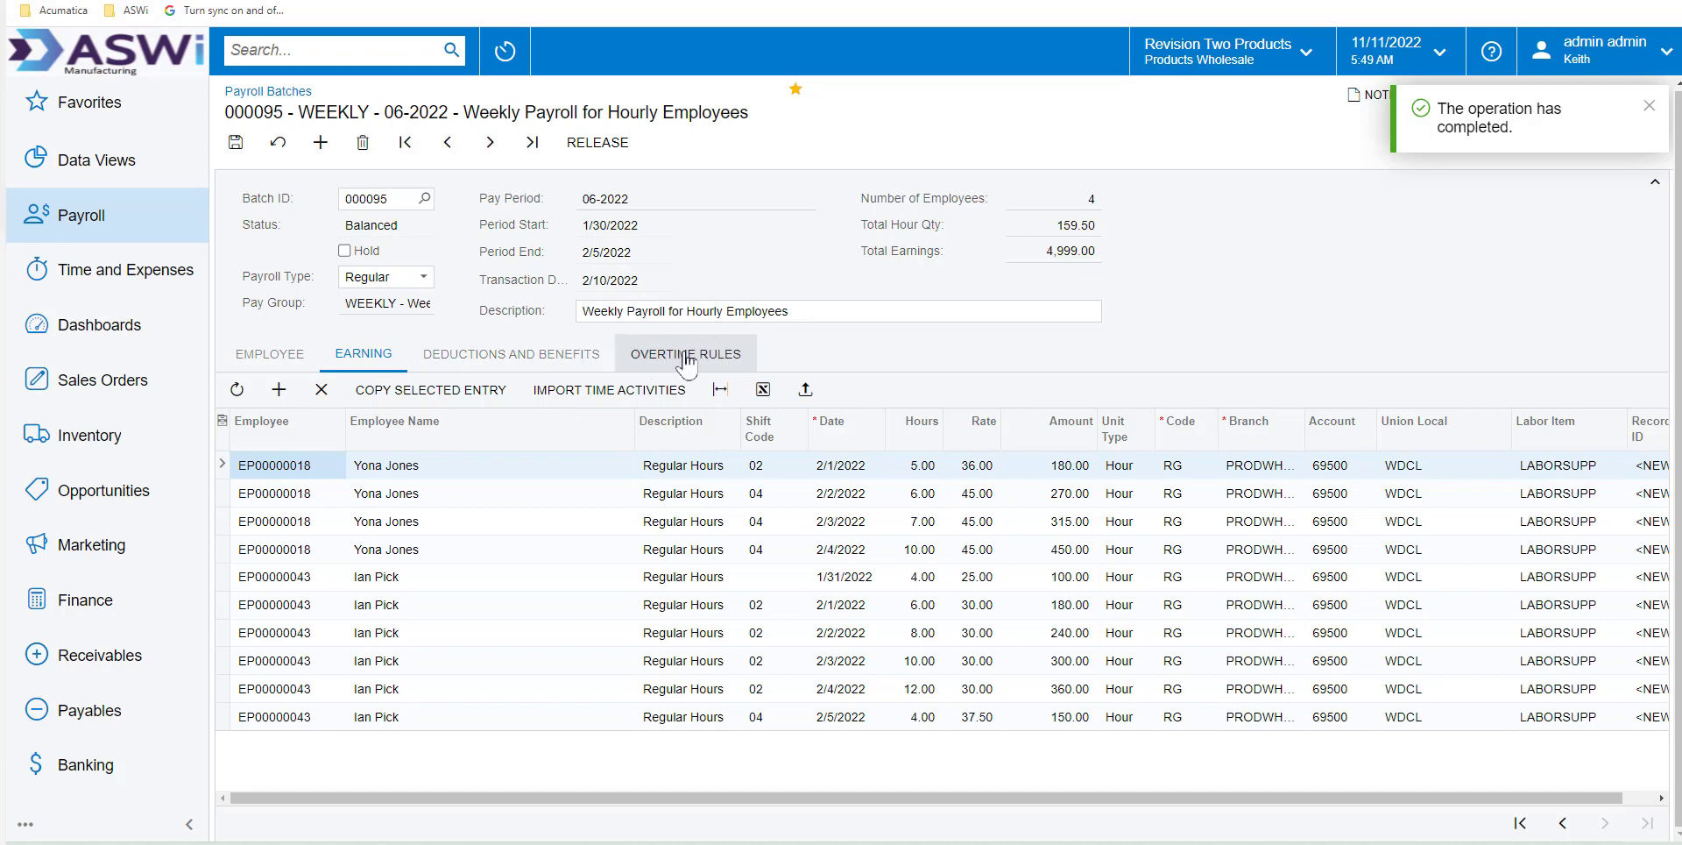
pyautogui.click(554, 357)
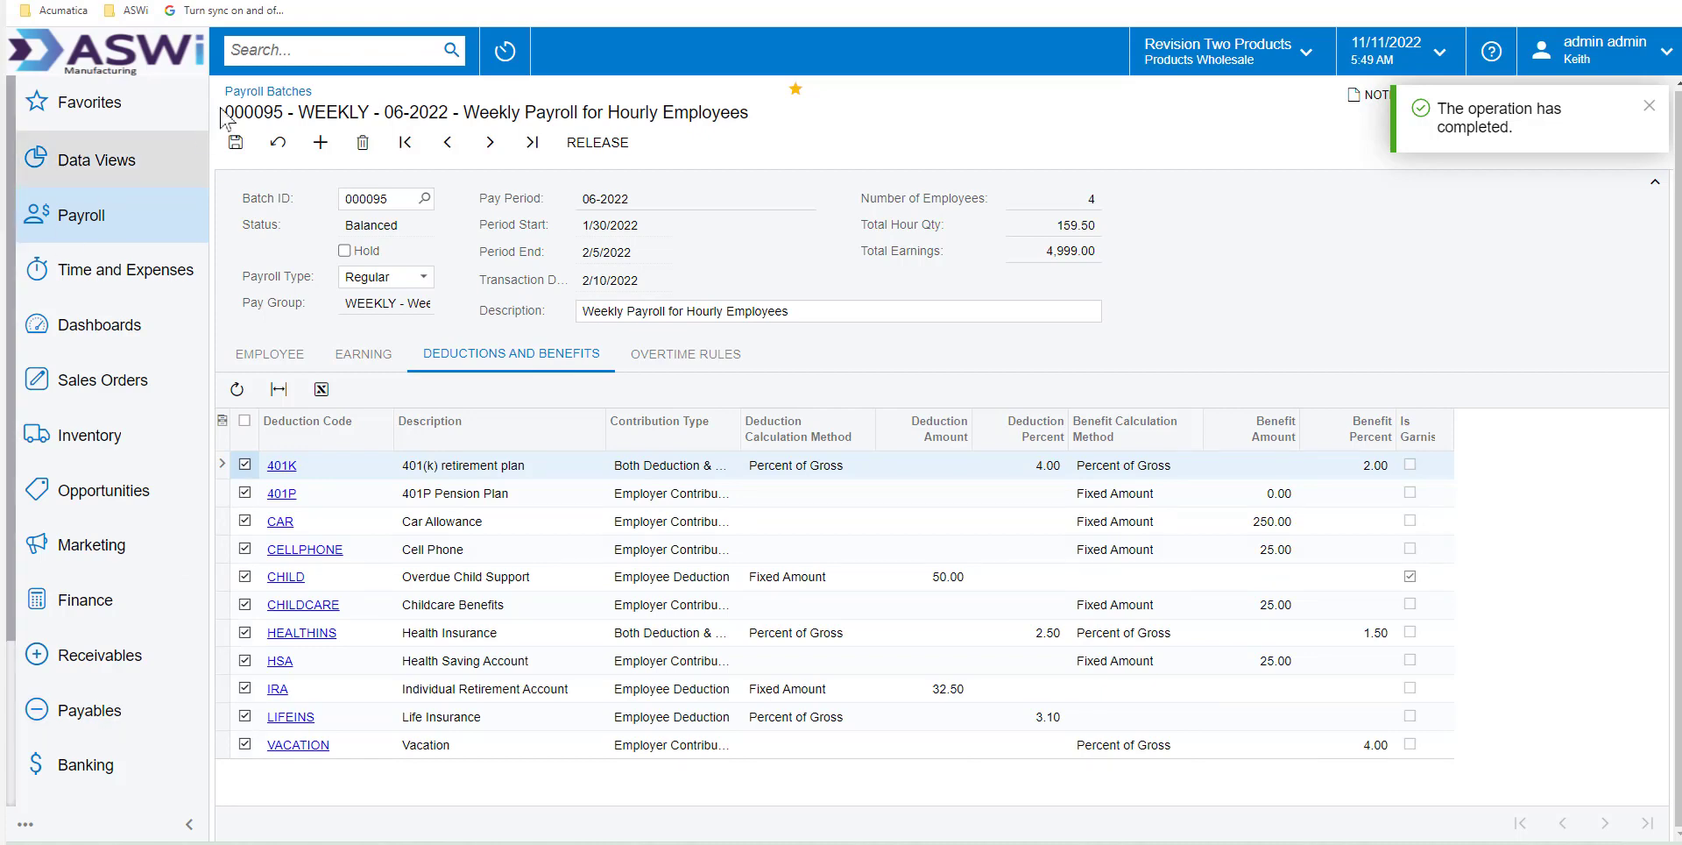
pyautogui.click(235, 138)
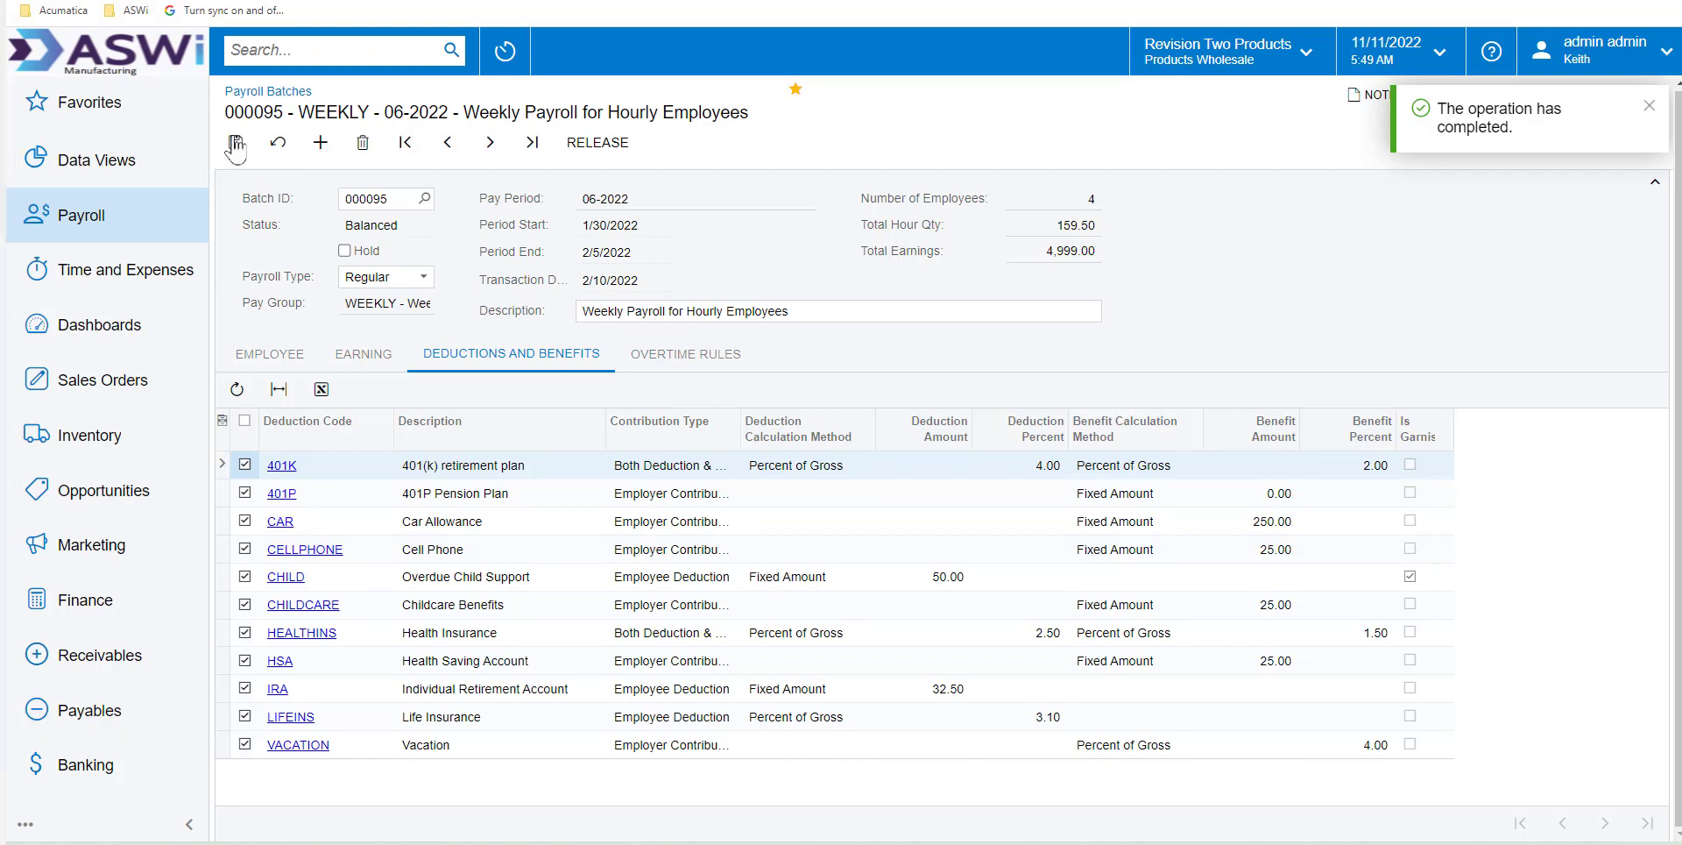
pyautogui.click(607, 147)
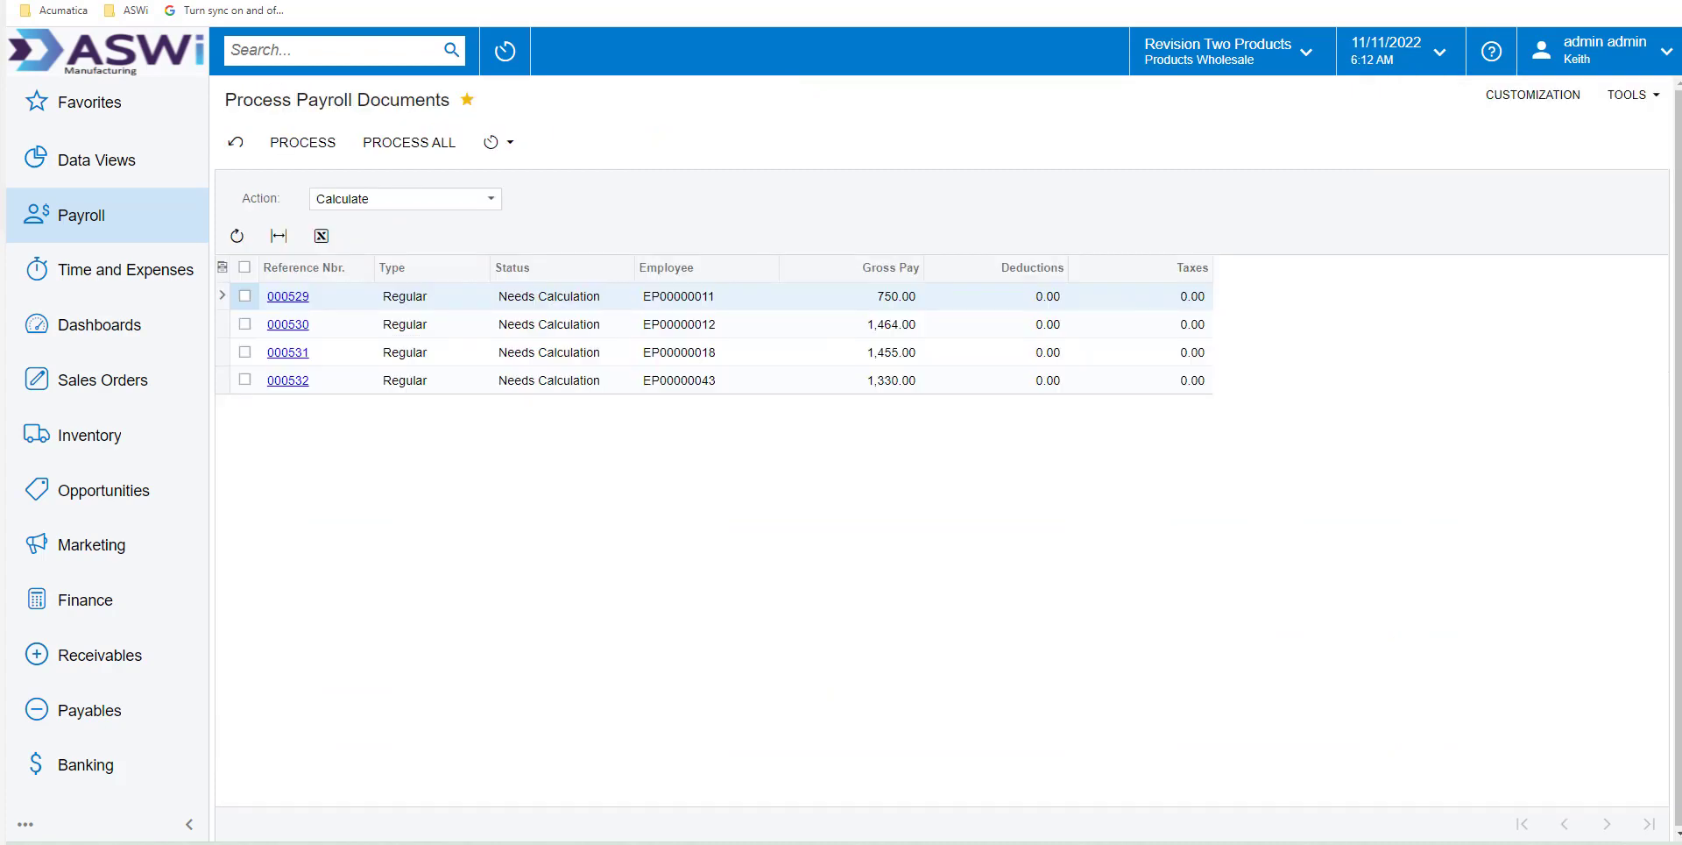
# Process all listed payroll documents with the Calculate action and close the processing summary
pyautogui.click(485, 205)
pyautogui.click(535, 205)
pyautogui.click(245, 268)
pyautogui.click(307, 145)
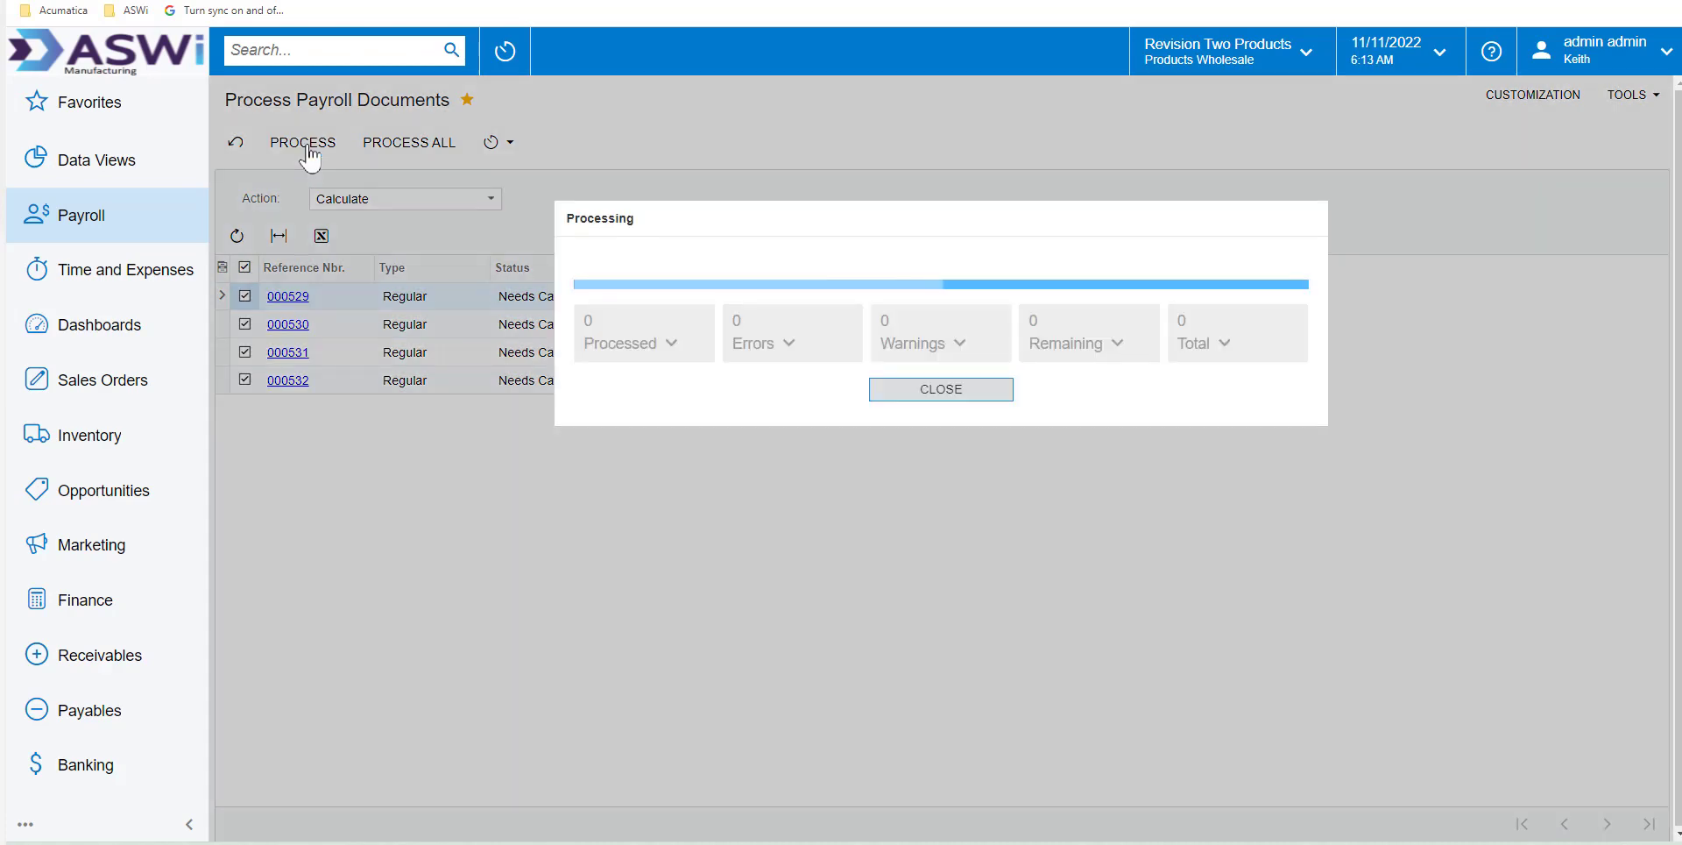
pyautogui.click(307, 144)
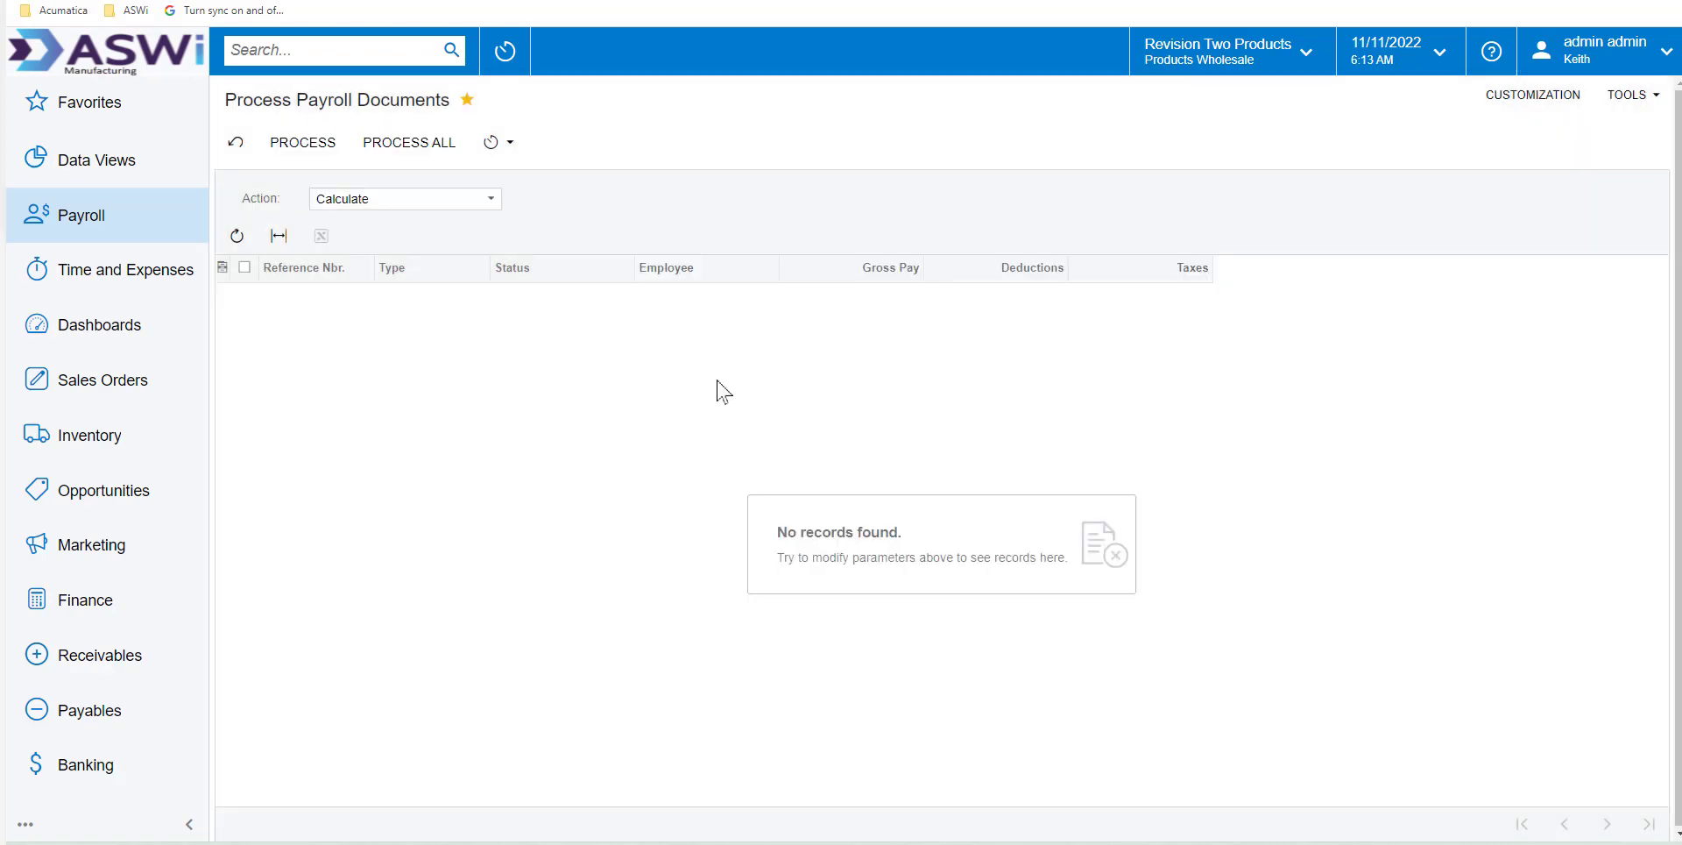
pyautogui.click(986, 392)
# List the payroll documents available for the Recalculate action and review the earning lines of the last paycheck
pyautogui.click(383, 200)
pyautogui.click(346, 273)
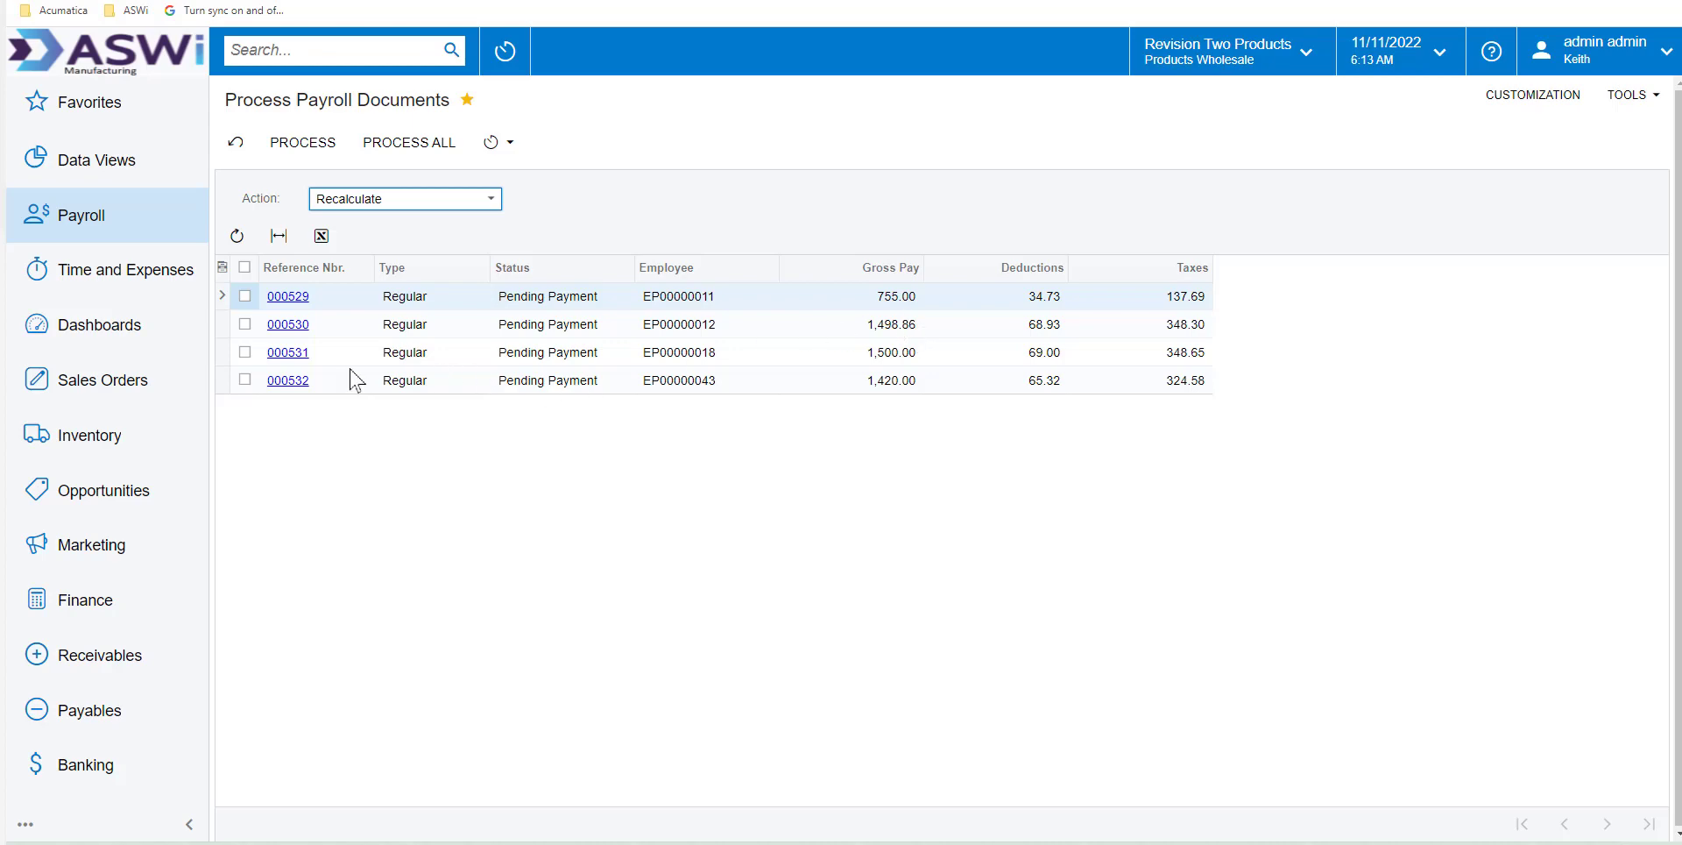
pyautogui.click(297, 382)
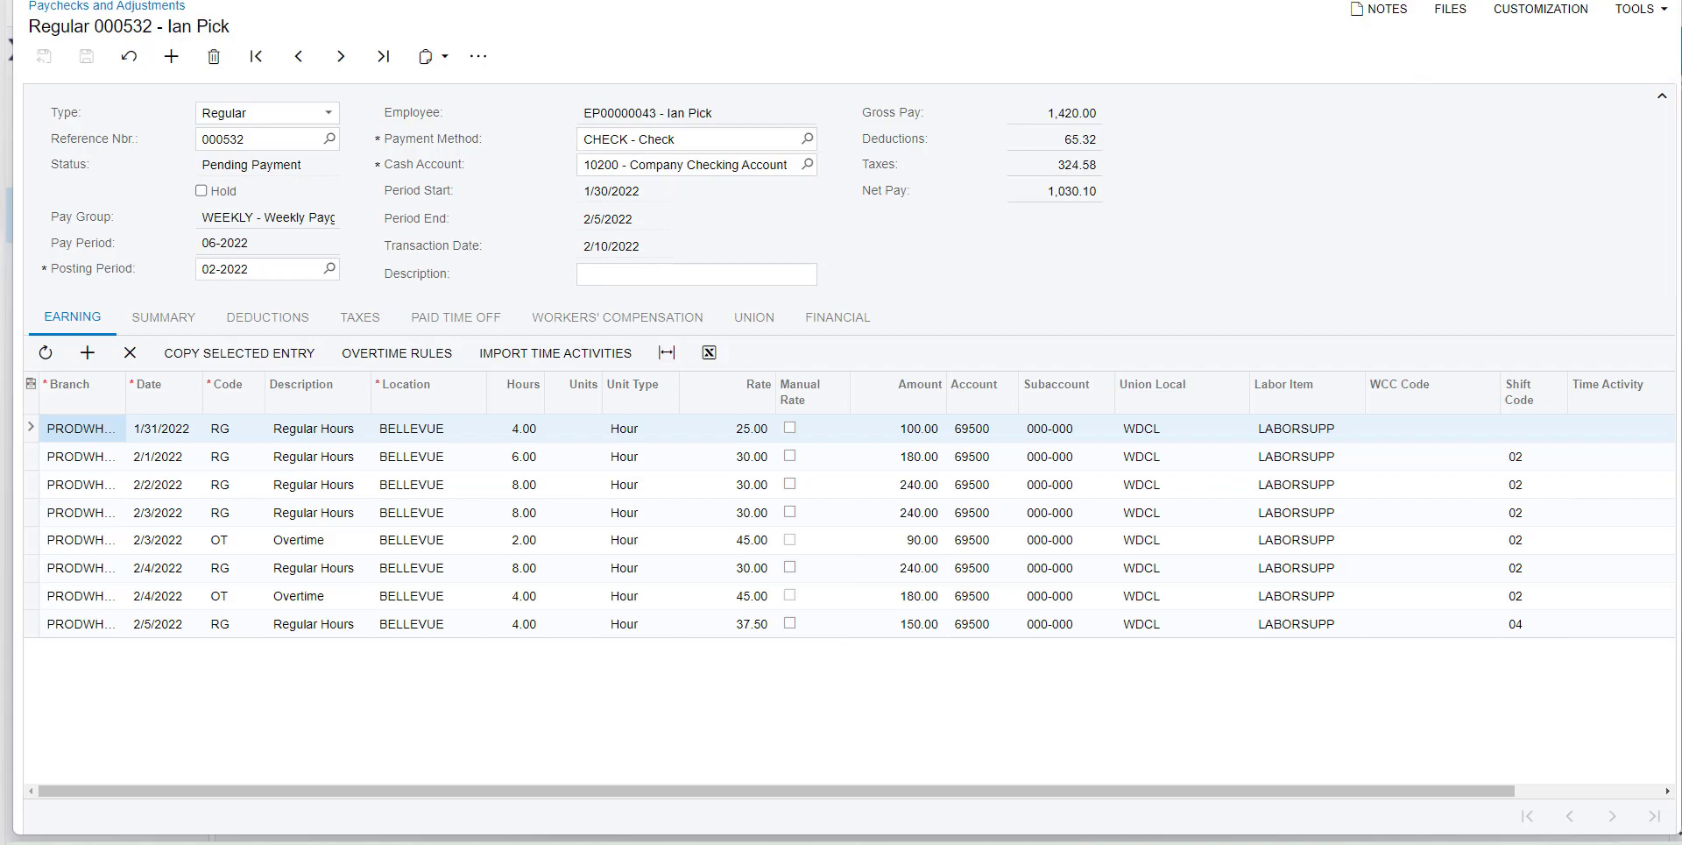
pyautogui.click(1661, 2)
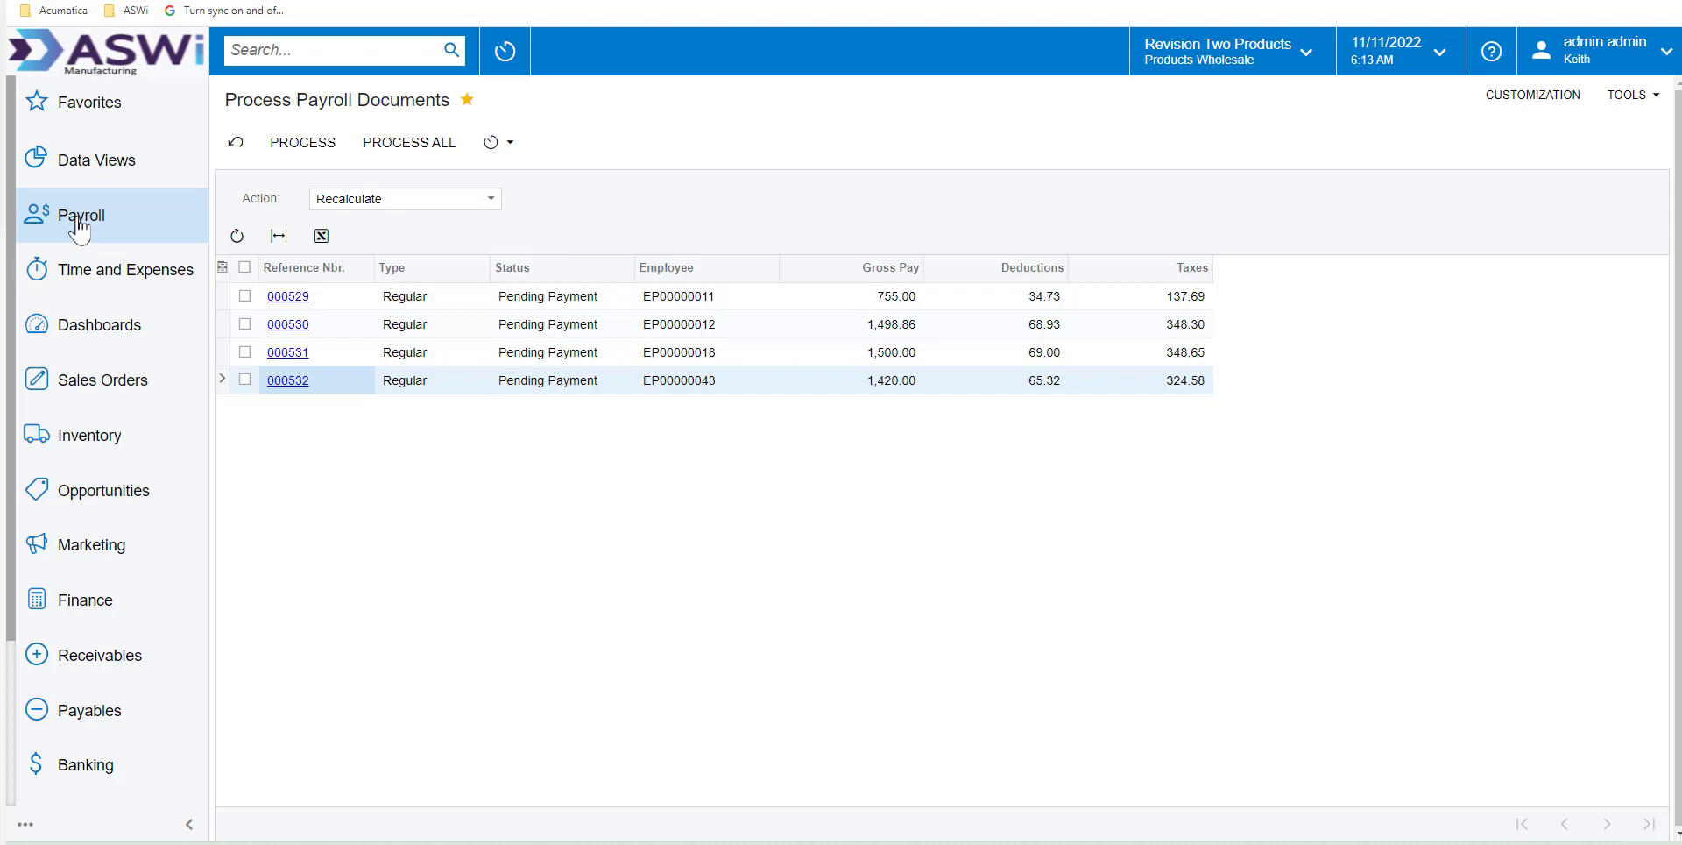
# Create a payment batch for all listed 06-2022 paychecks on the Create Payroll Payment screen, using the CHECK payment method
pyautogui.click(1131, 1)
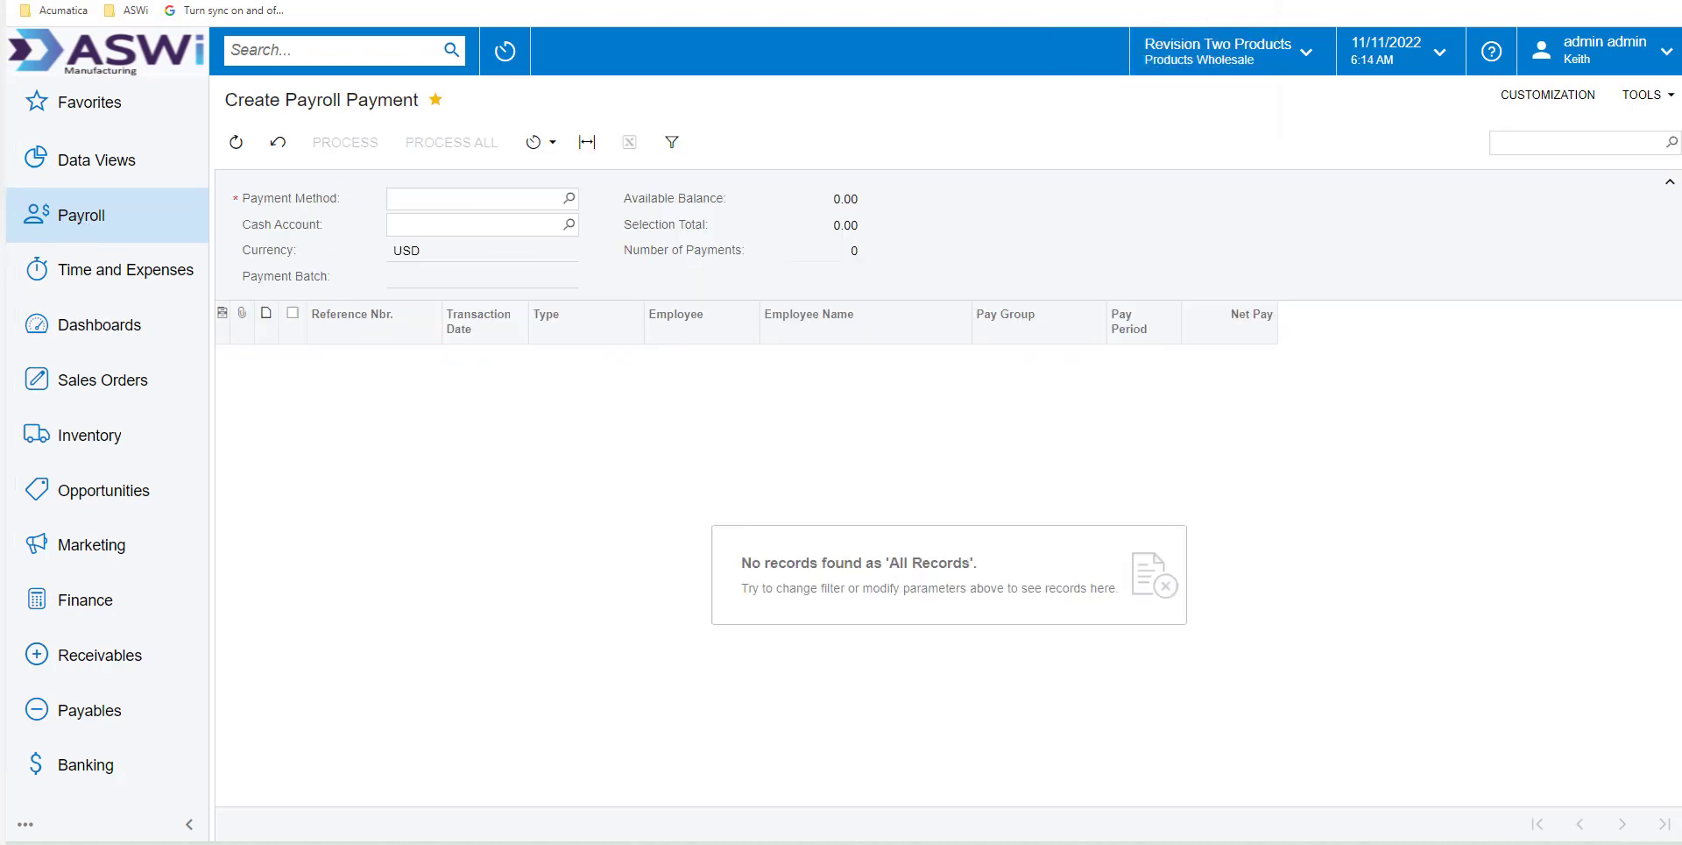
pyautogui.click(569, 199)
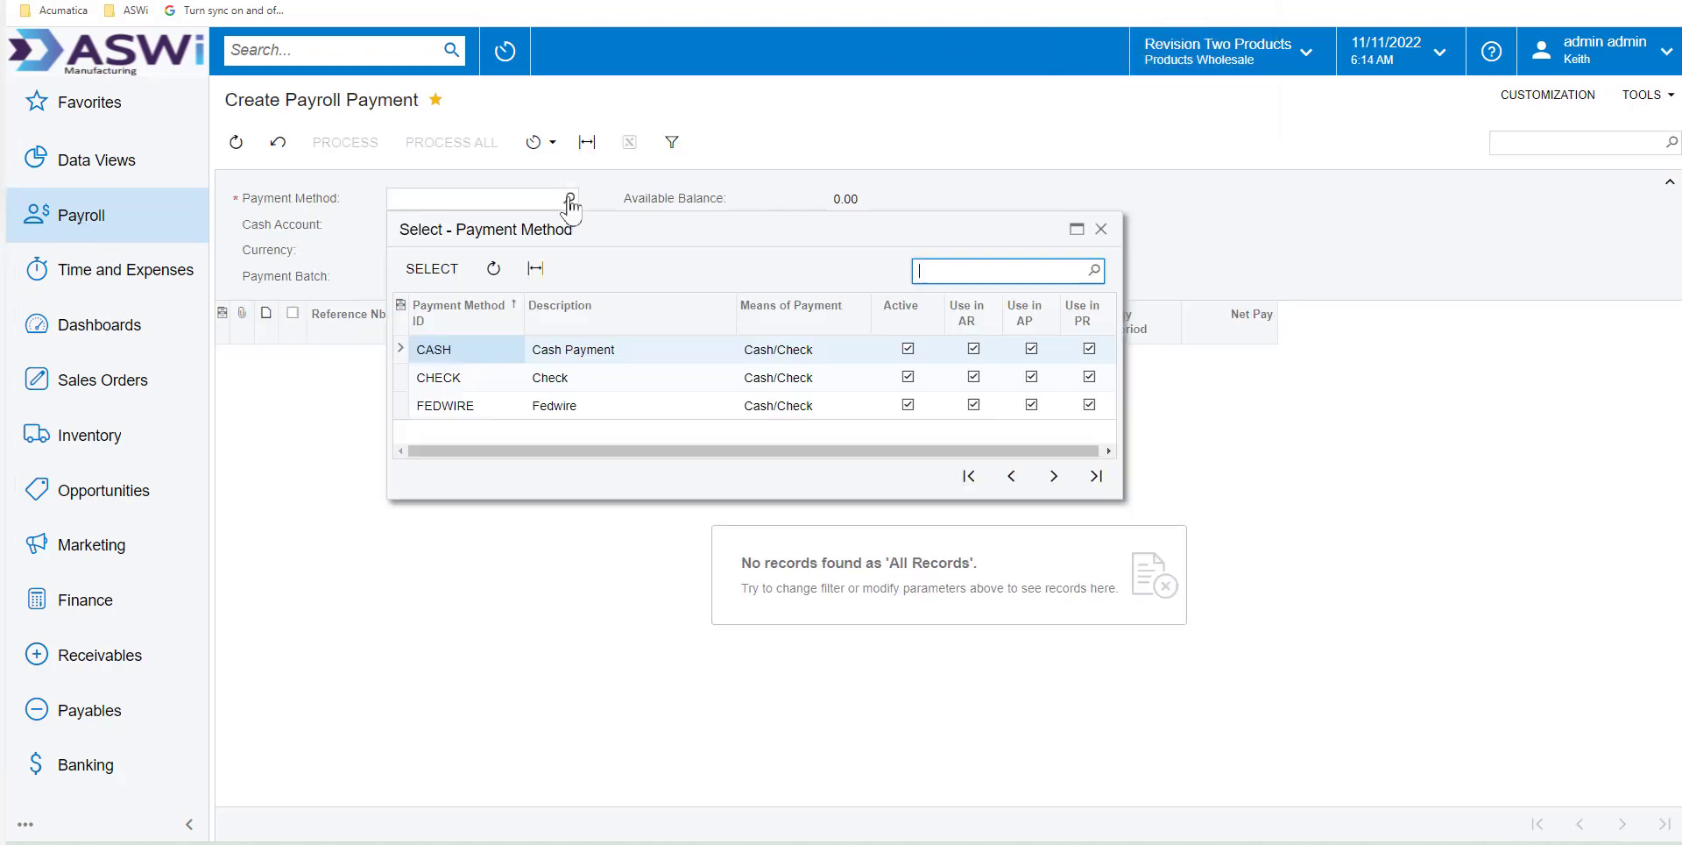
pyautogui.click(429, 386)
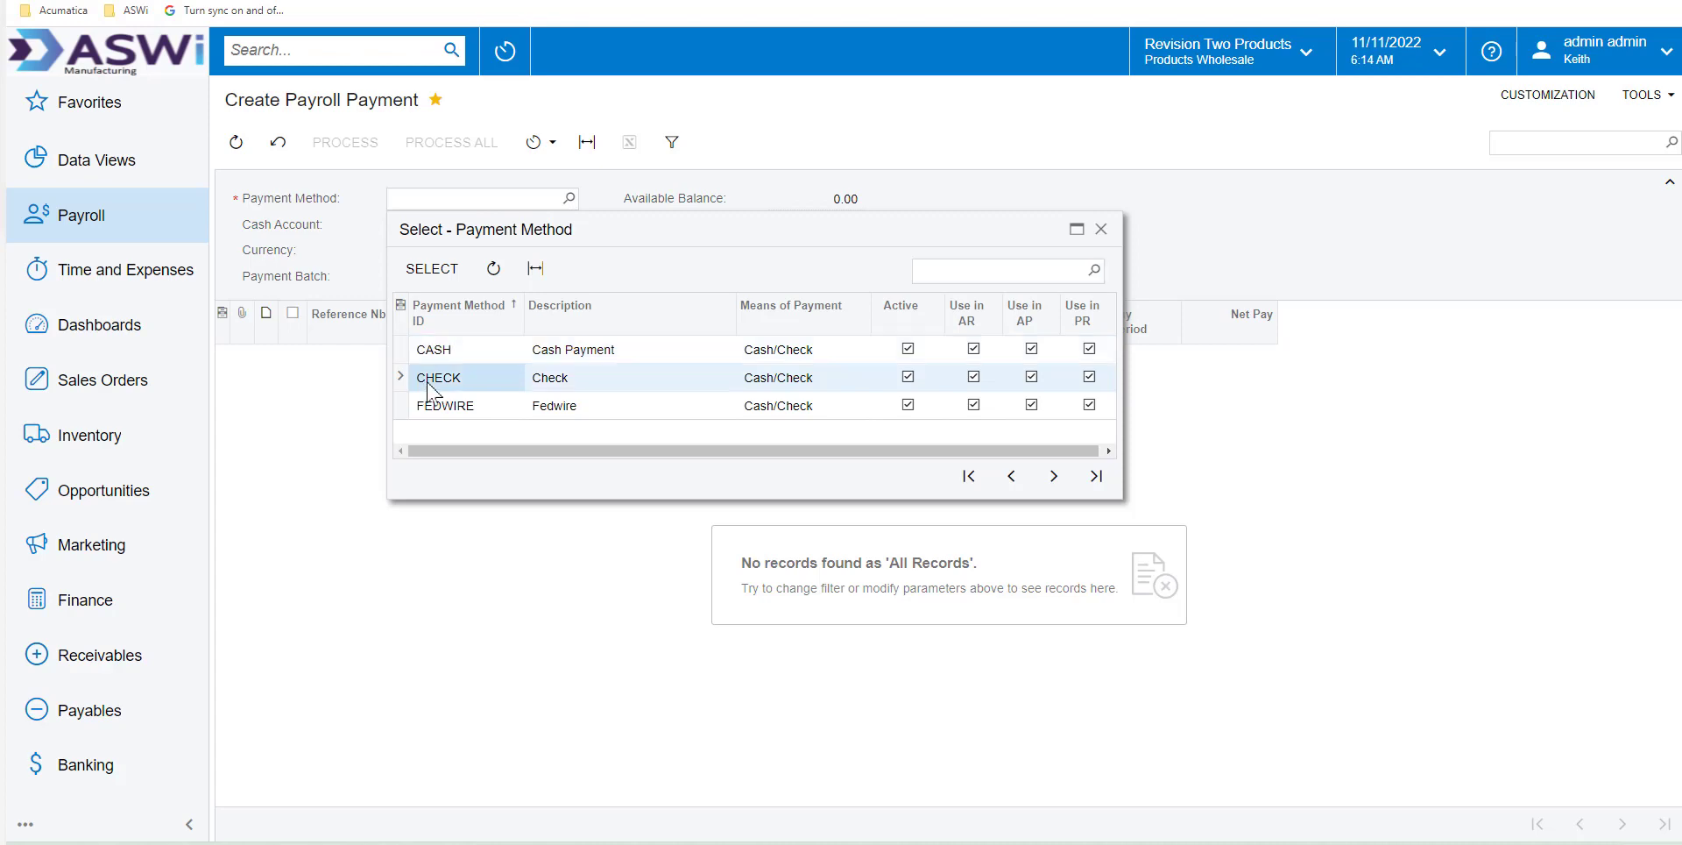
pyautogui.doubleClick(435, 386)
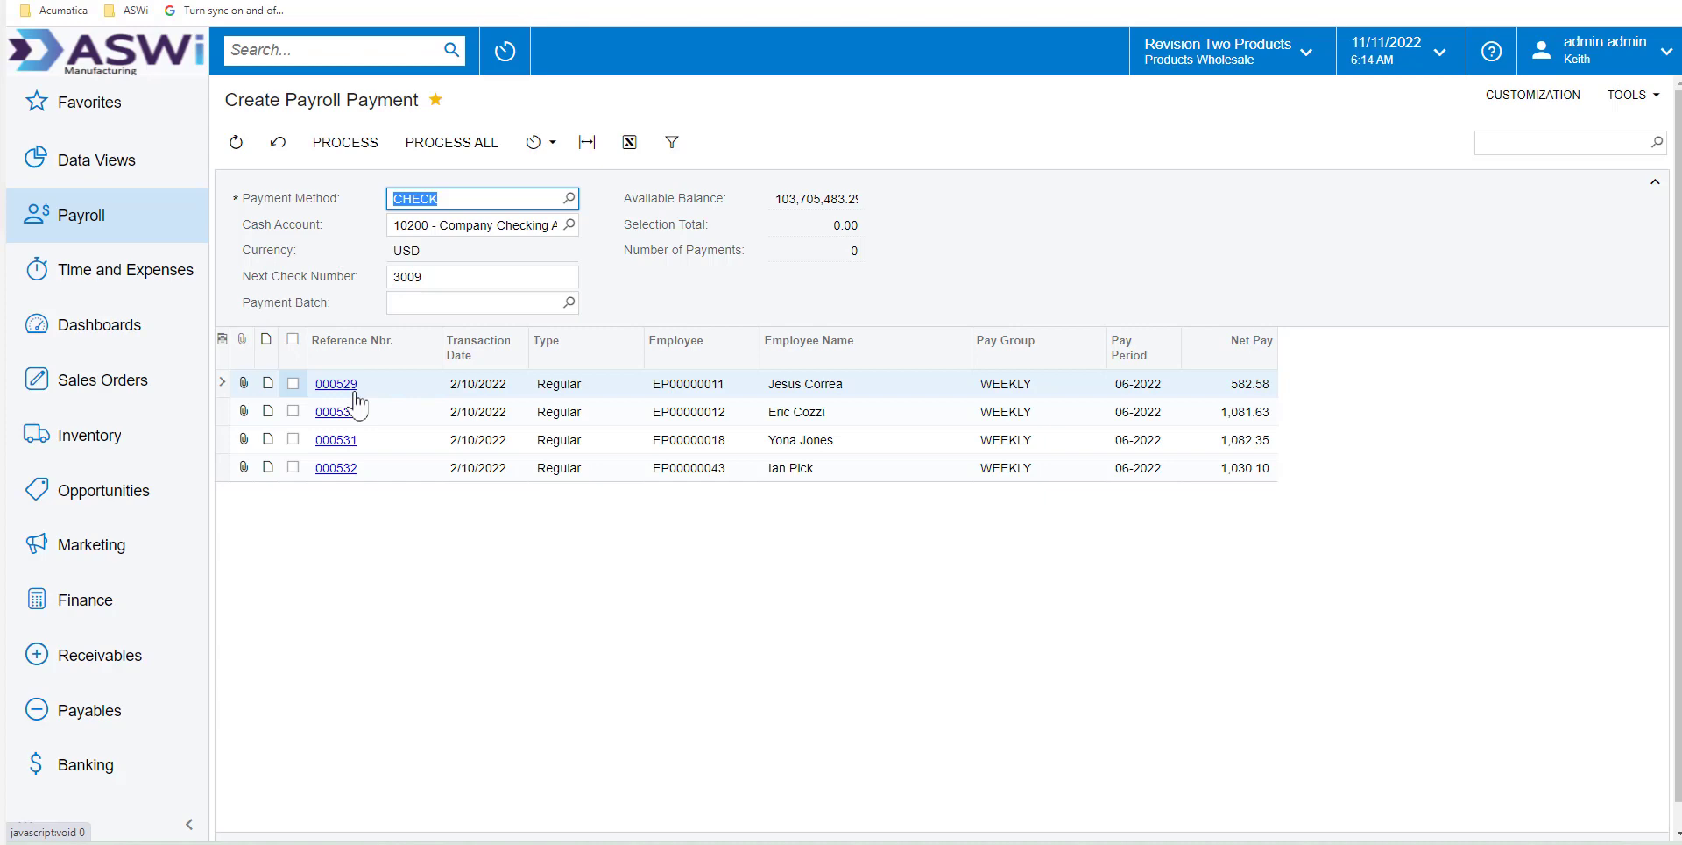
pyautogui.click(293, 339)
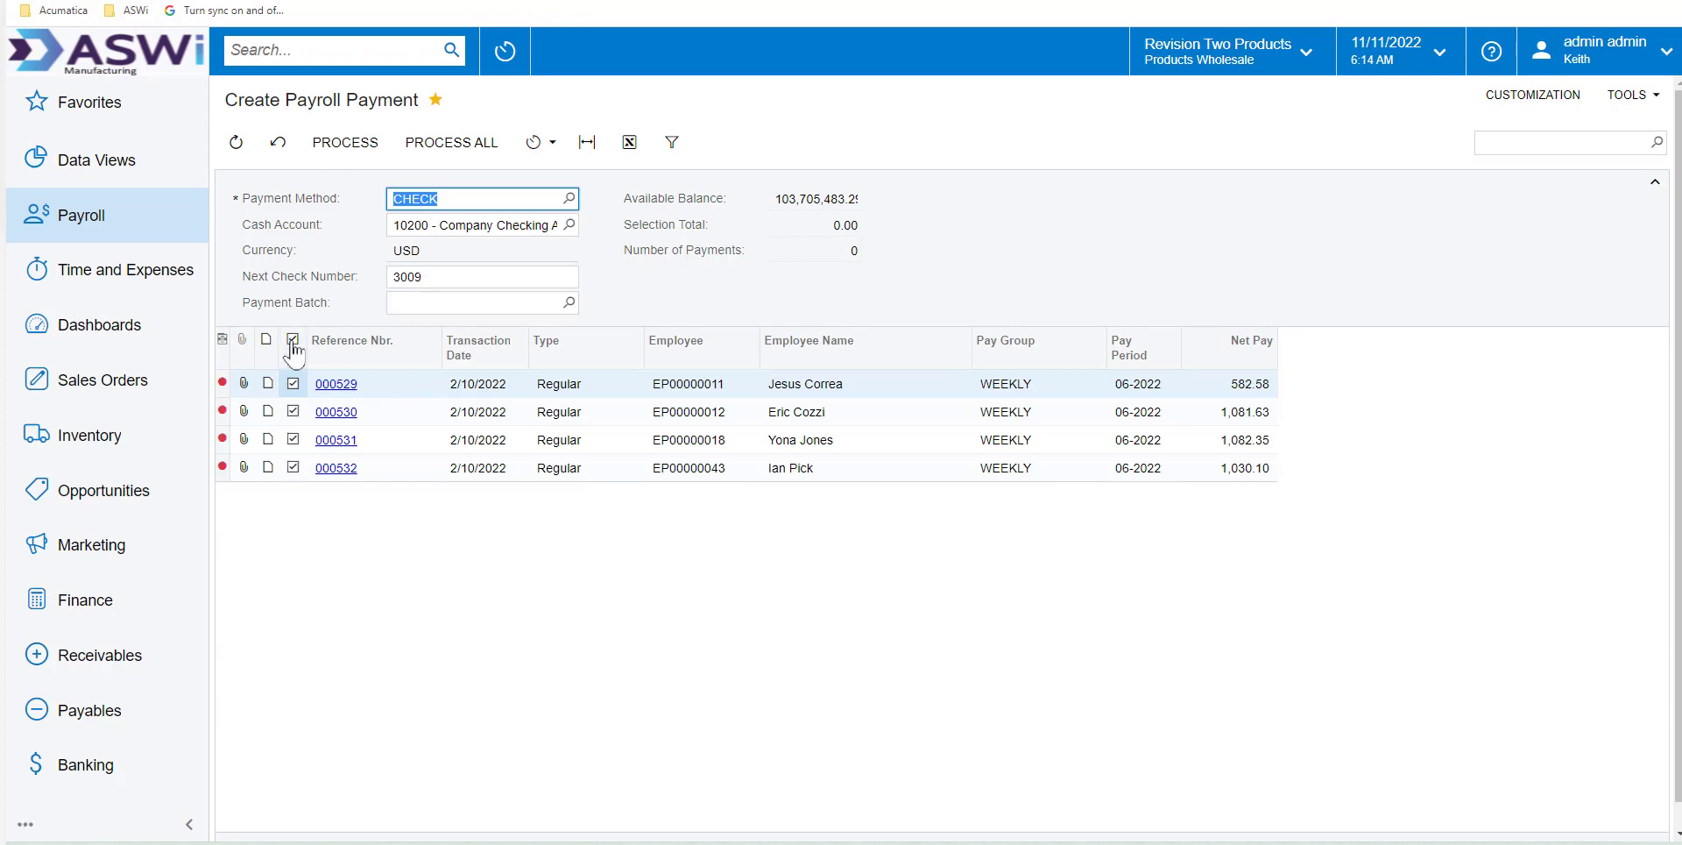
pyautogui.click(361, 158)
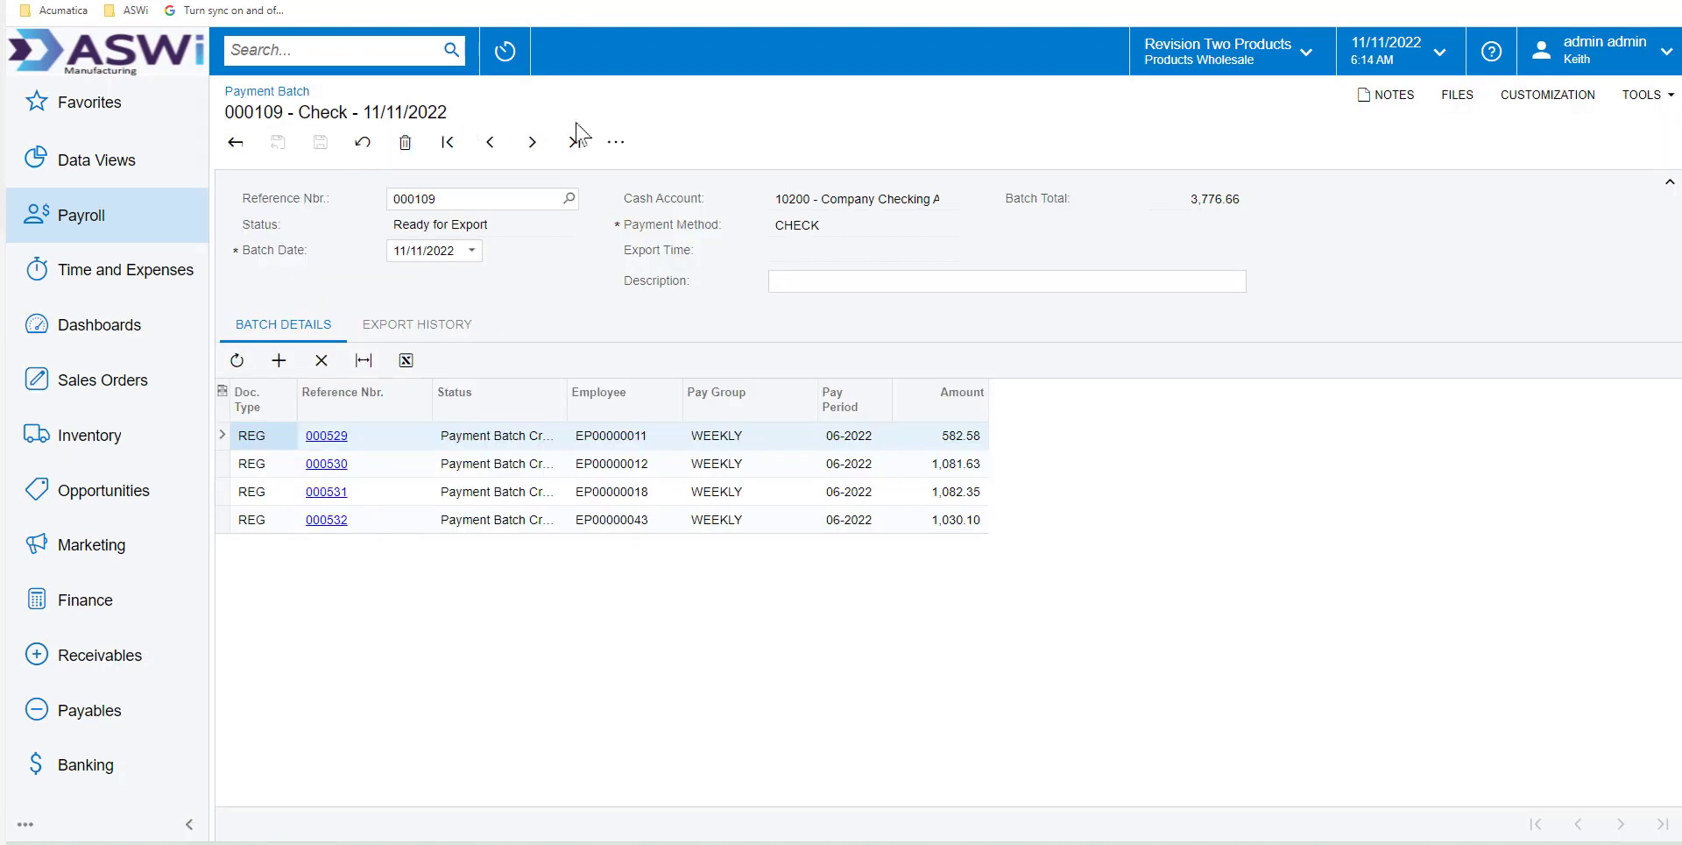
# Generate the printable checks for the payment batch, review the paychecks with their pay stubs, and close the report
pyautogui.click(616, 142)
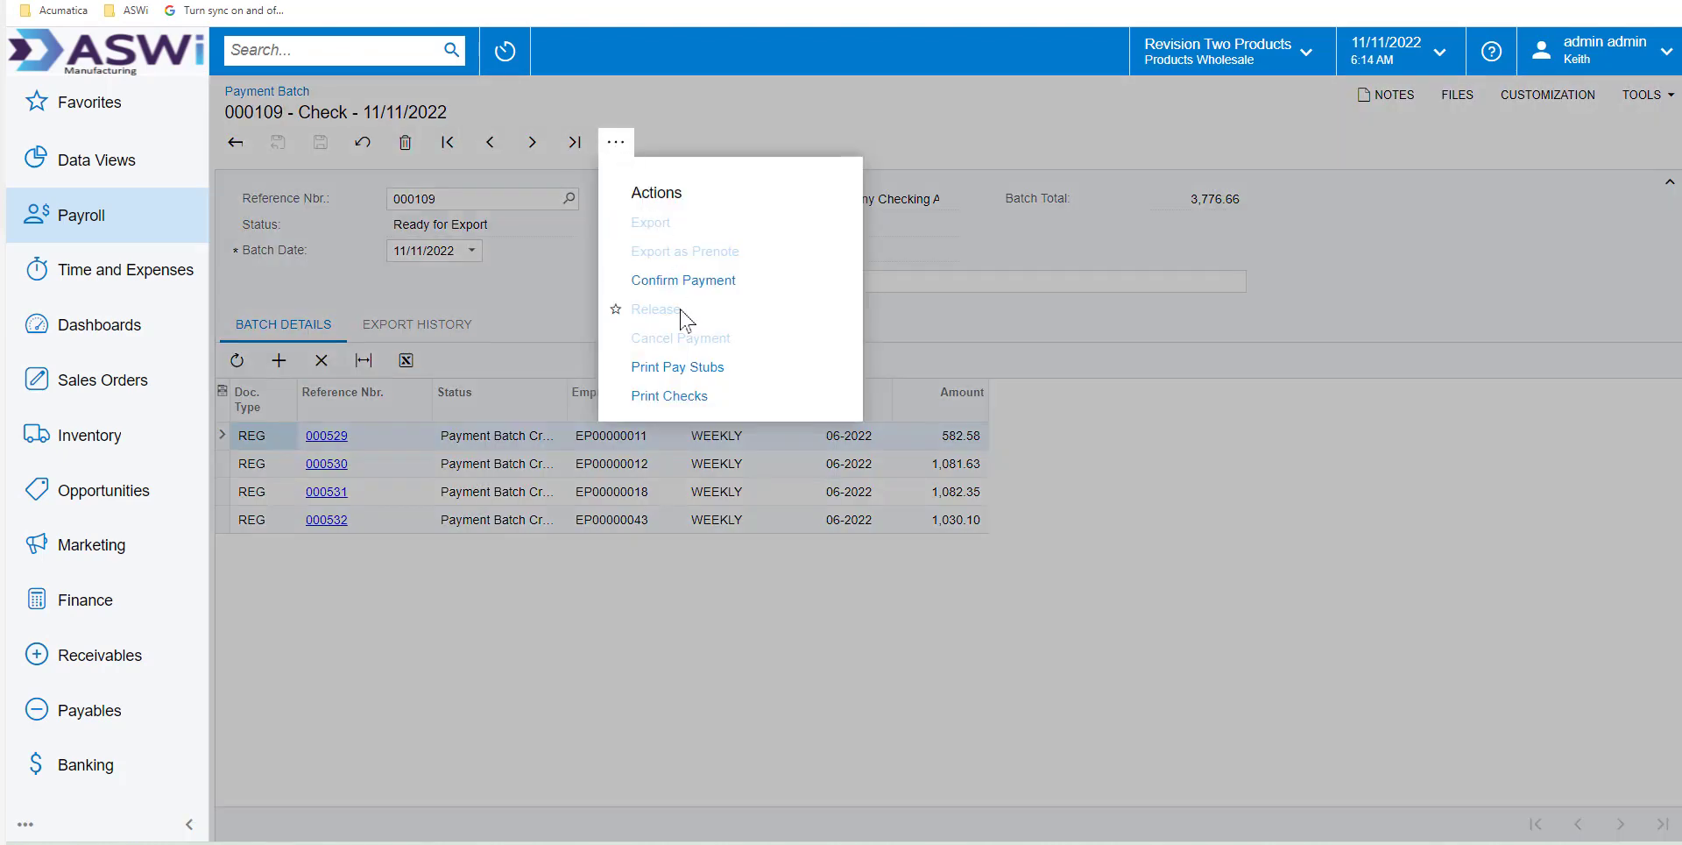
pyautogui.click(687, 395)
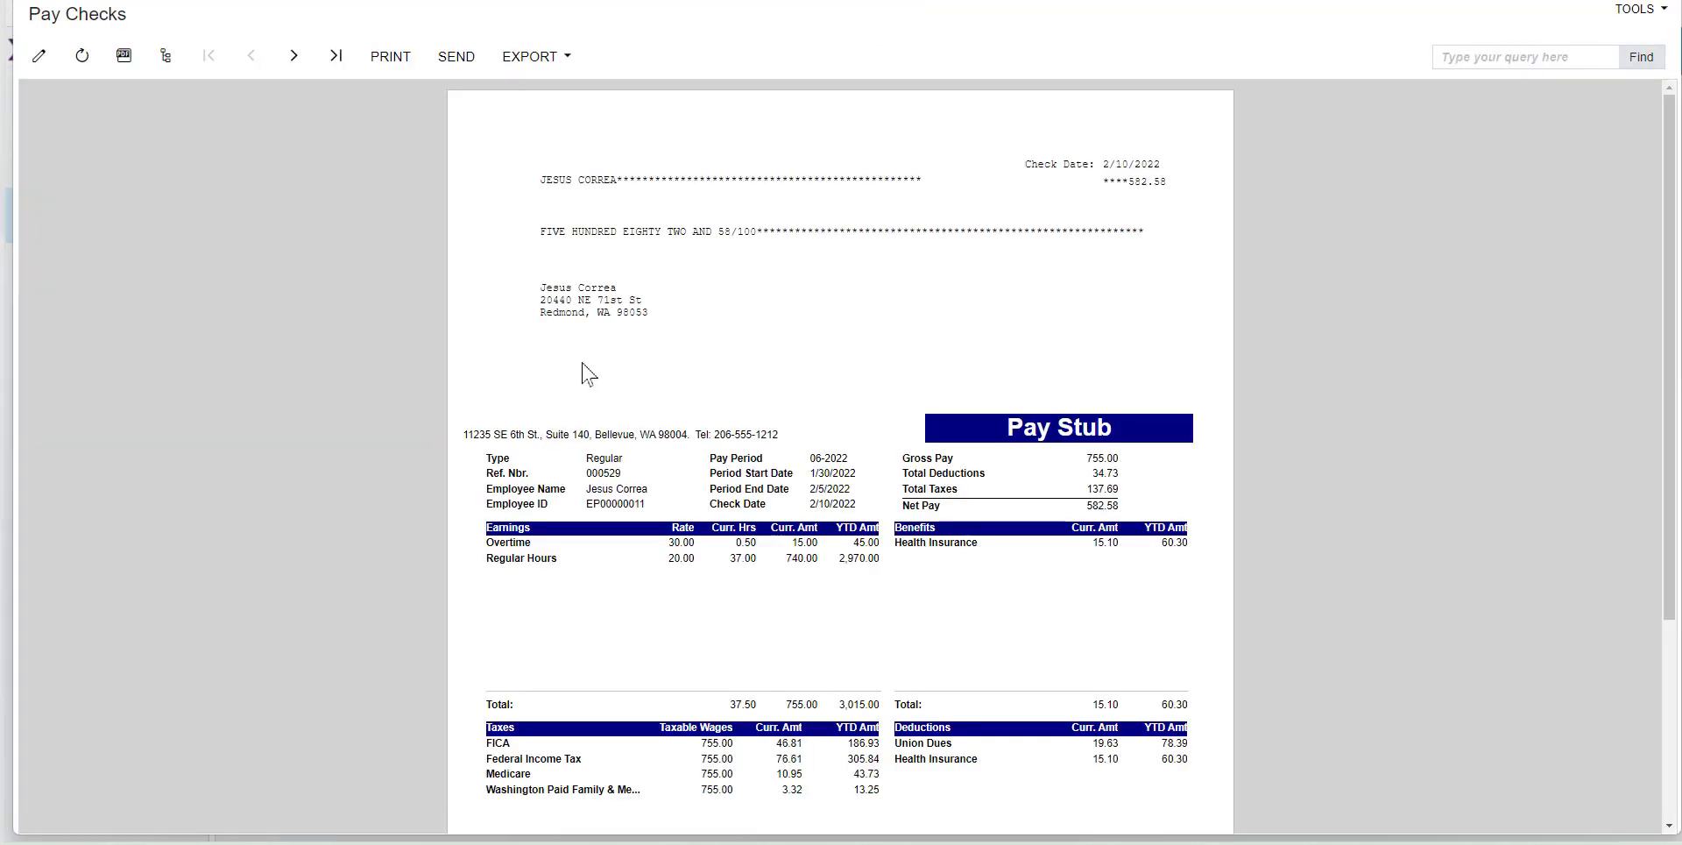
pyautogui.click(295, 56)
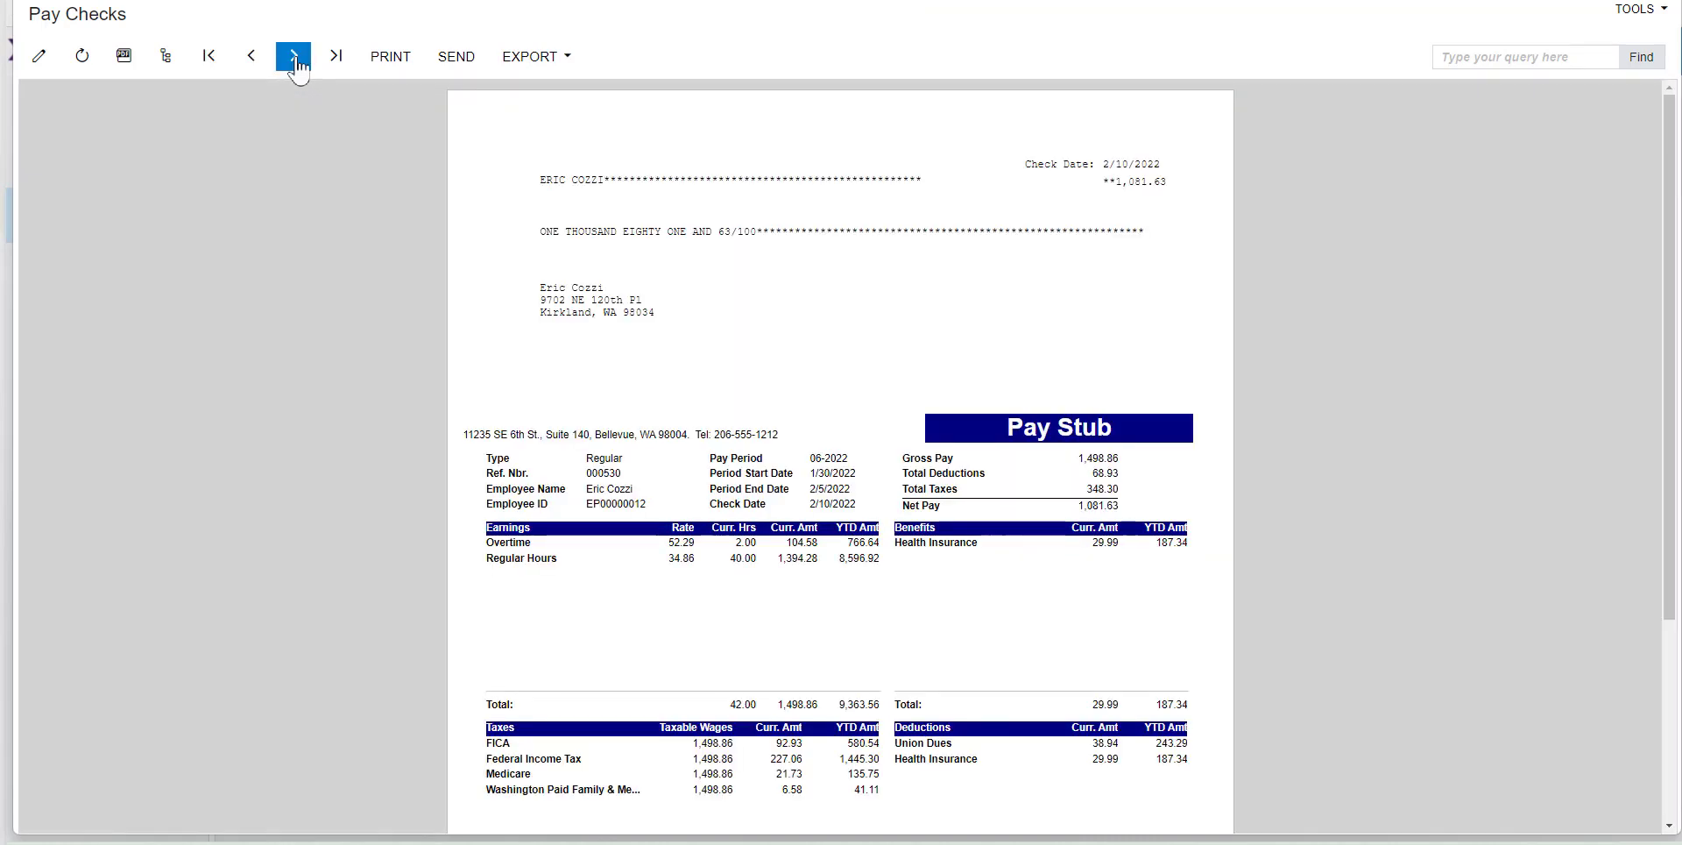
pyautogui.click(294, 56)
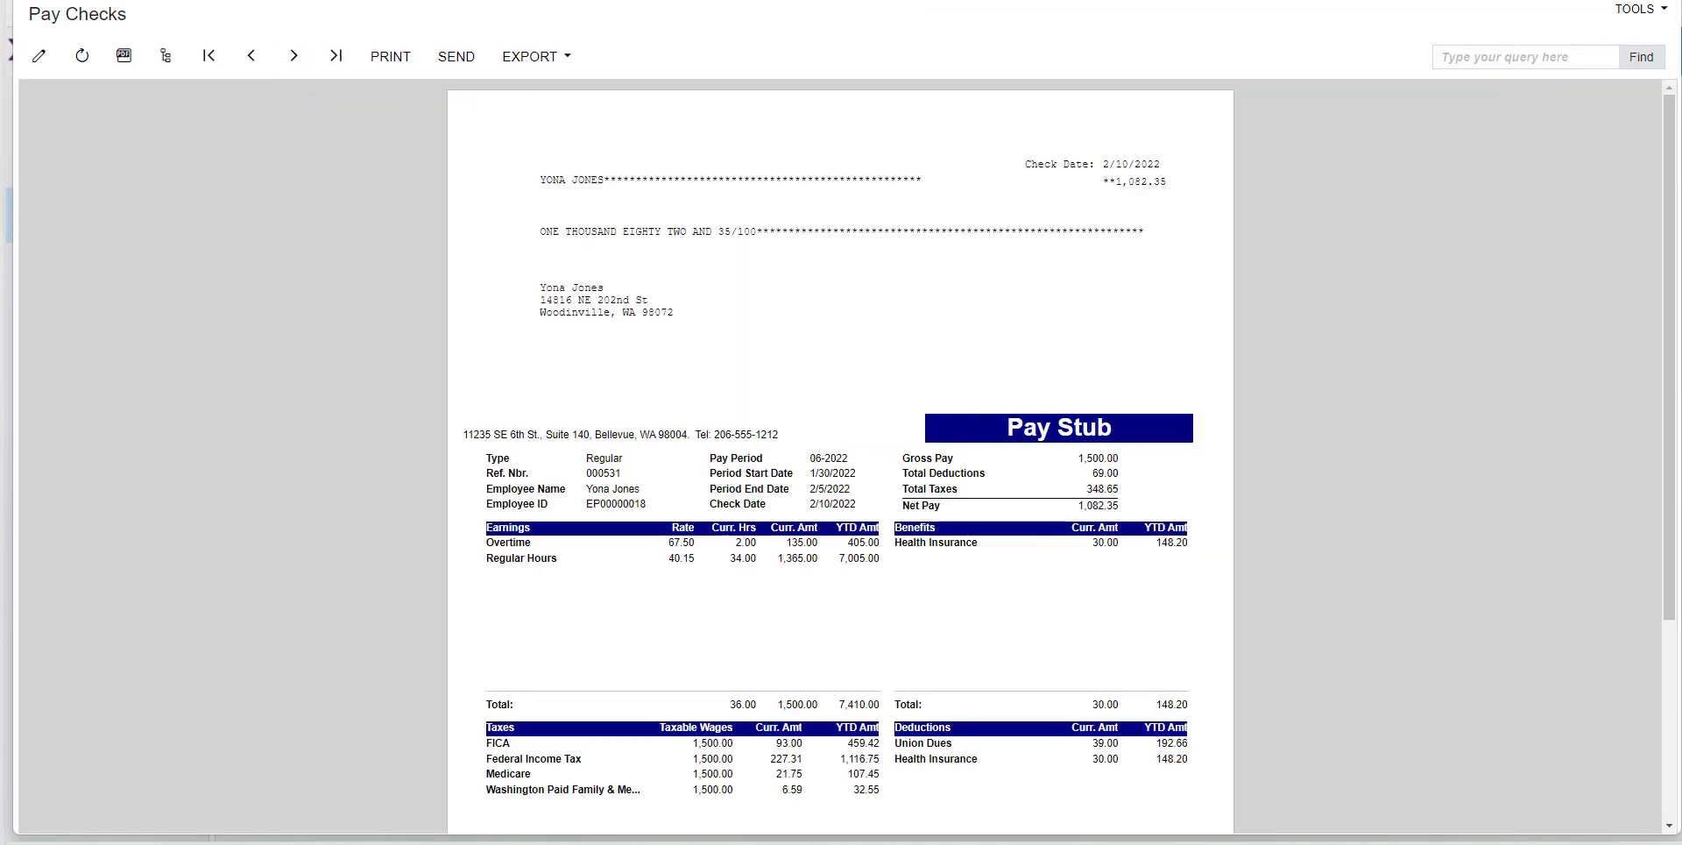
pyautogui.hotkey('alt', 'F4')
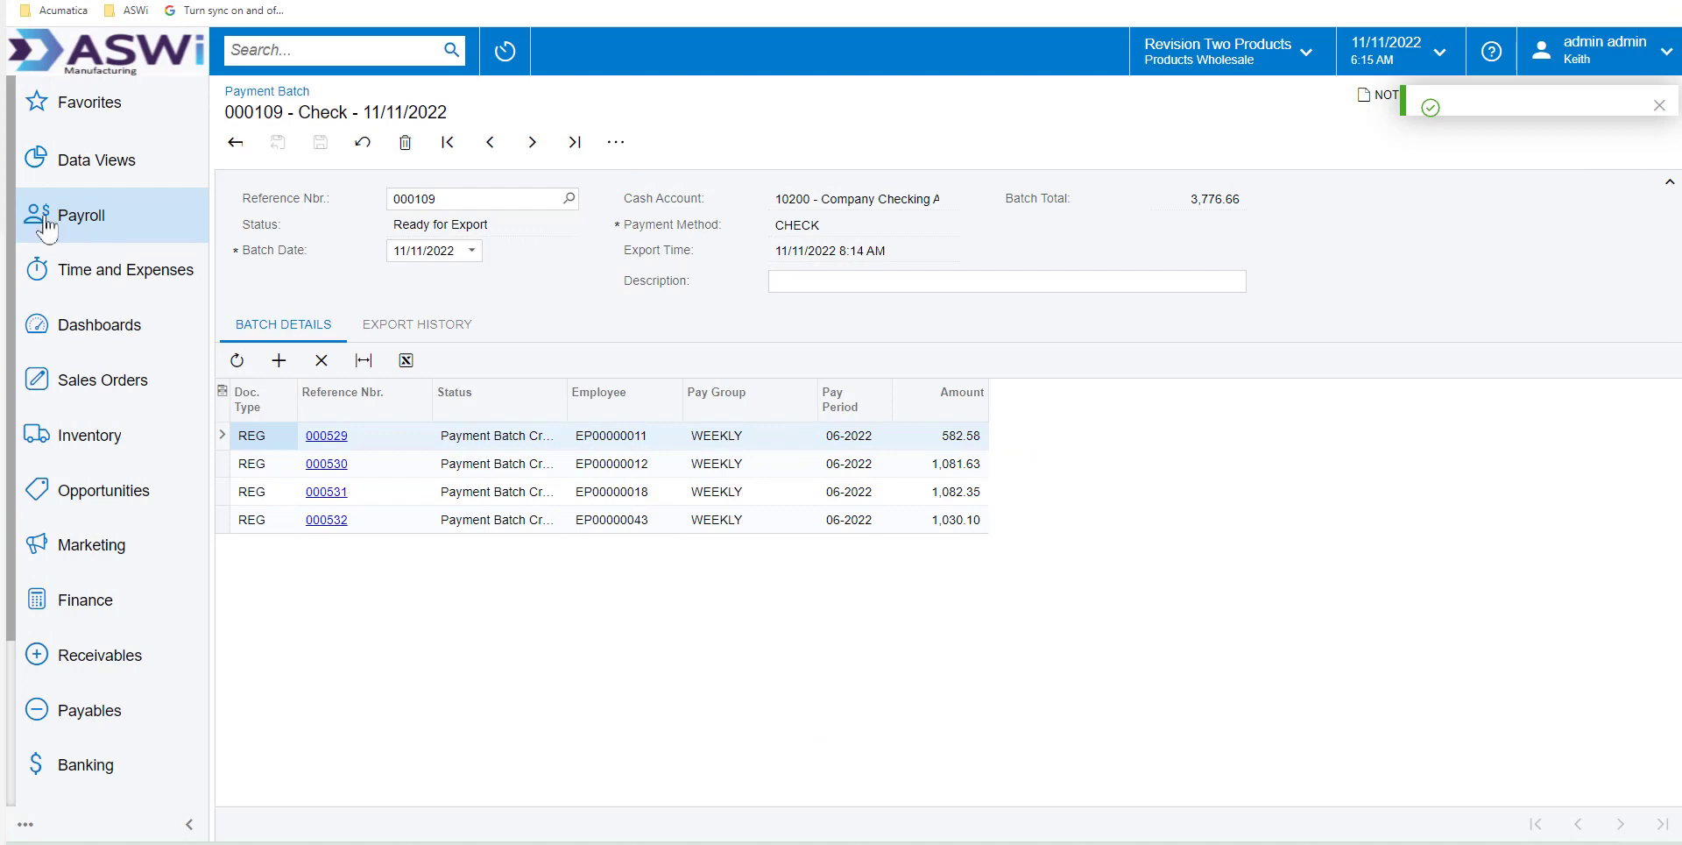
# Open the overview of payroll screens
pyautogui.click(97, 219)
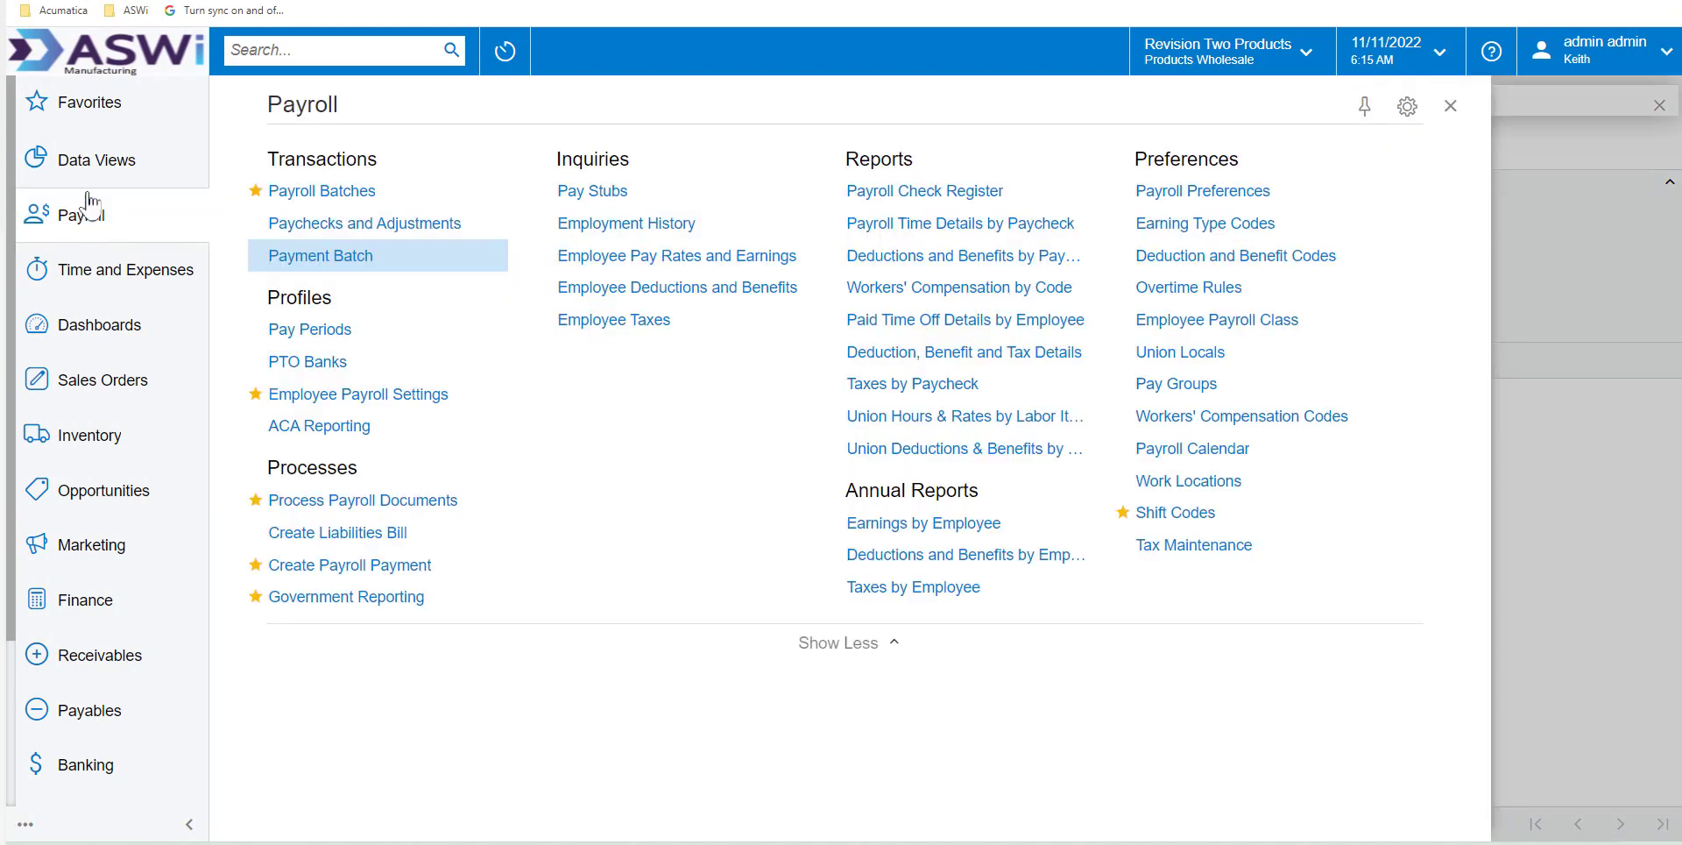